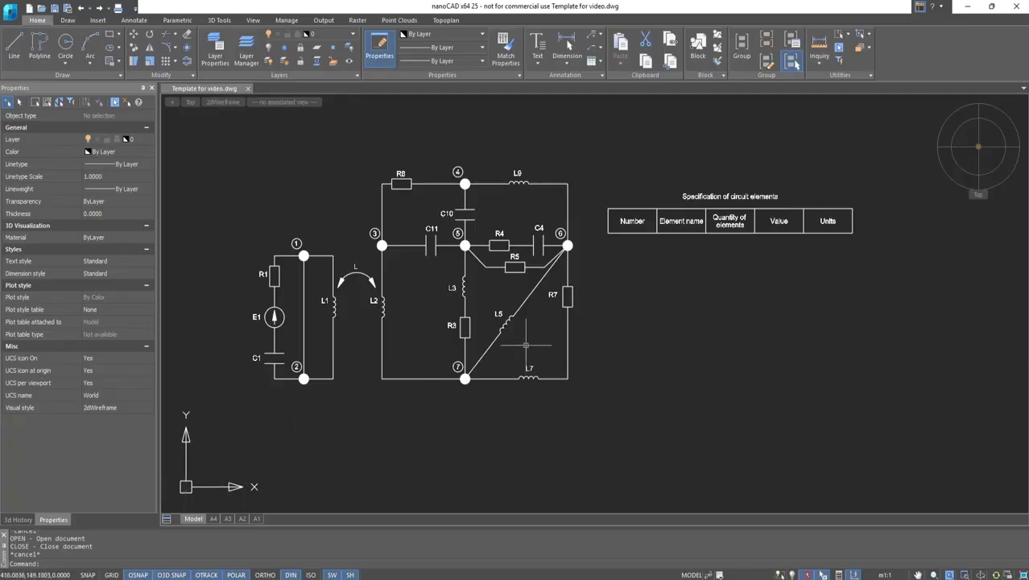
Open the circuit elements specification table for editing and insert a Report section below the data row
{"action": "double_click", "coordinate": [656, 222]}
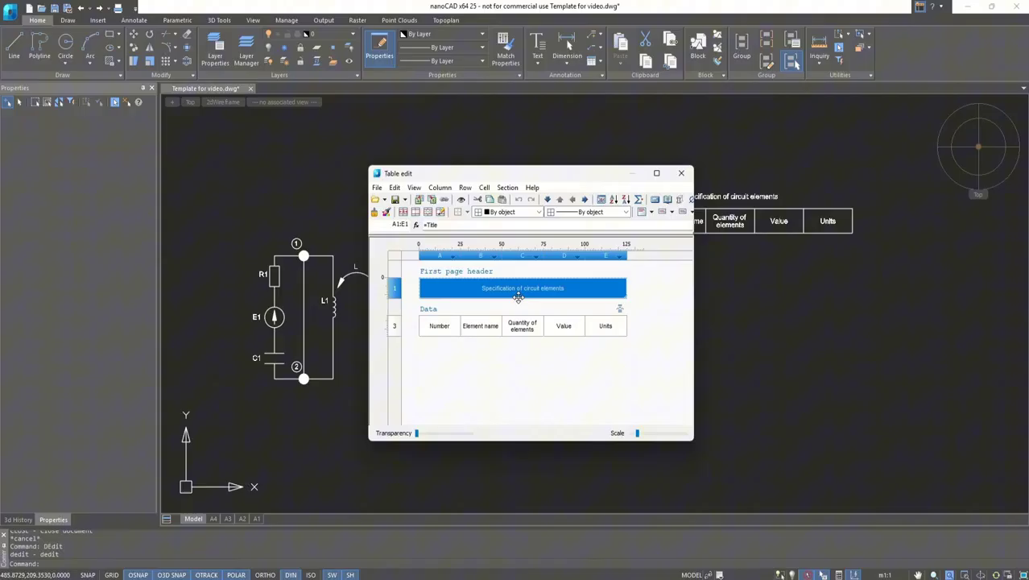
{"action": "left_click", "coordinate": [395, 326]}
{"action": "left_click", "coordinate": [507, 188]}
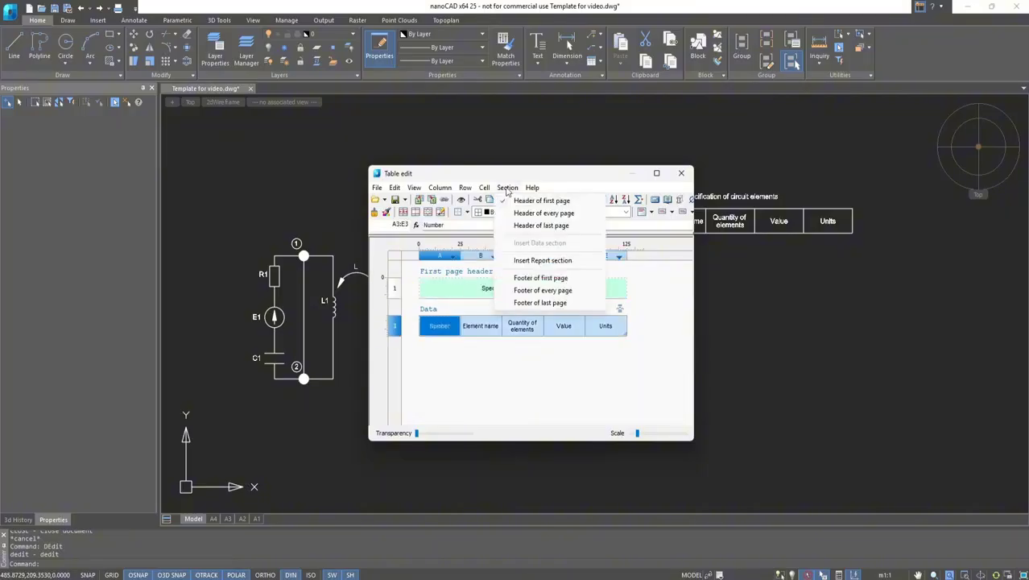
{"action": "left_click", "coordinate": [507, 260]}
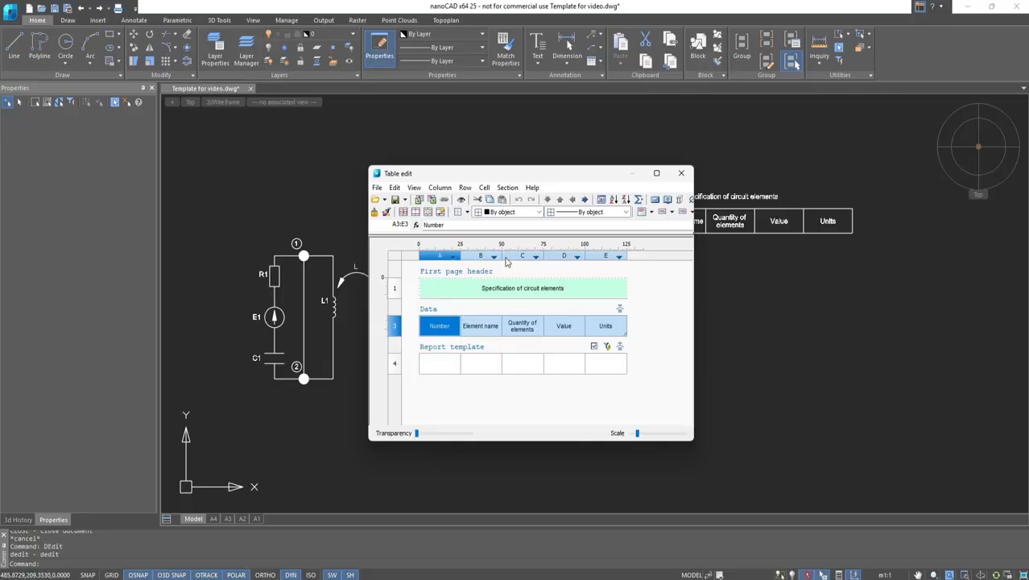
{"action": "left_click", "coordinate": [602, 257]}
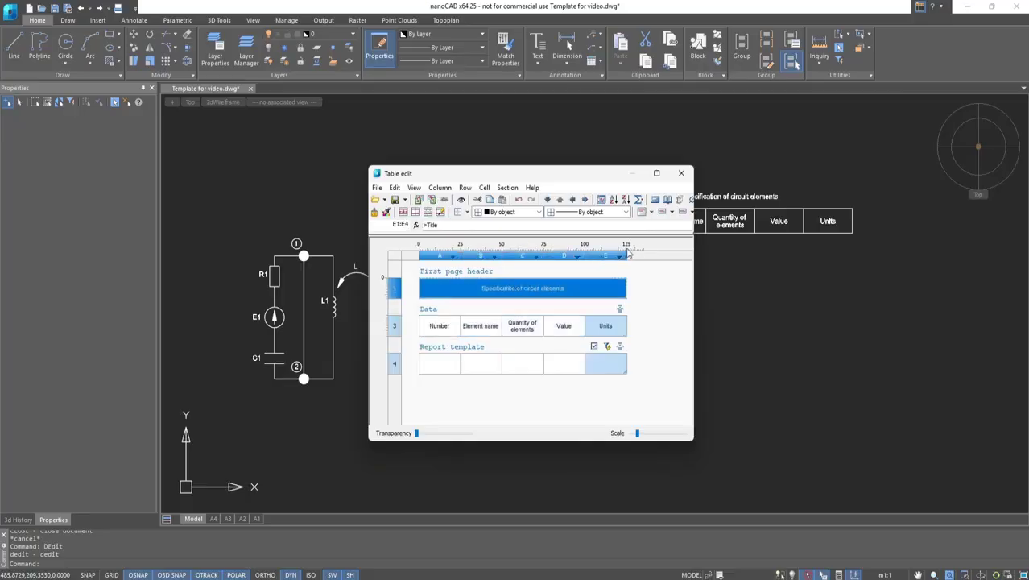
{"action": "left_click", "coordinate": [633, 246]}
{"action": "left_click", "coordinate": [556, 327]}
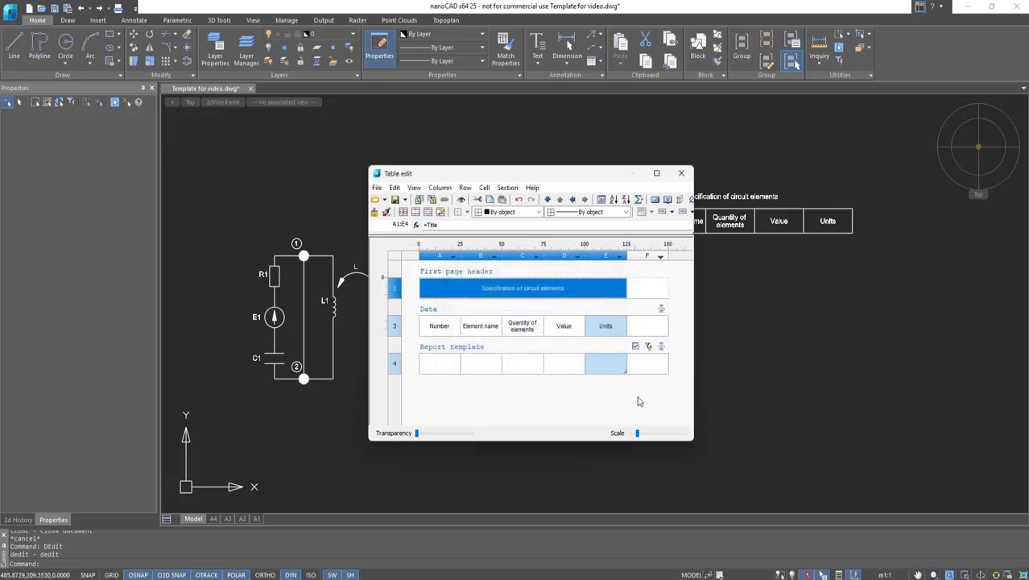
{"action": "key", "text": "ctrl+z"}
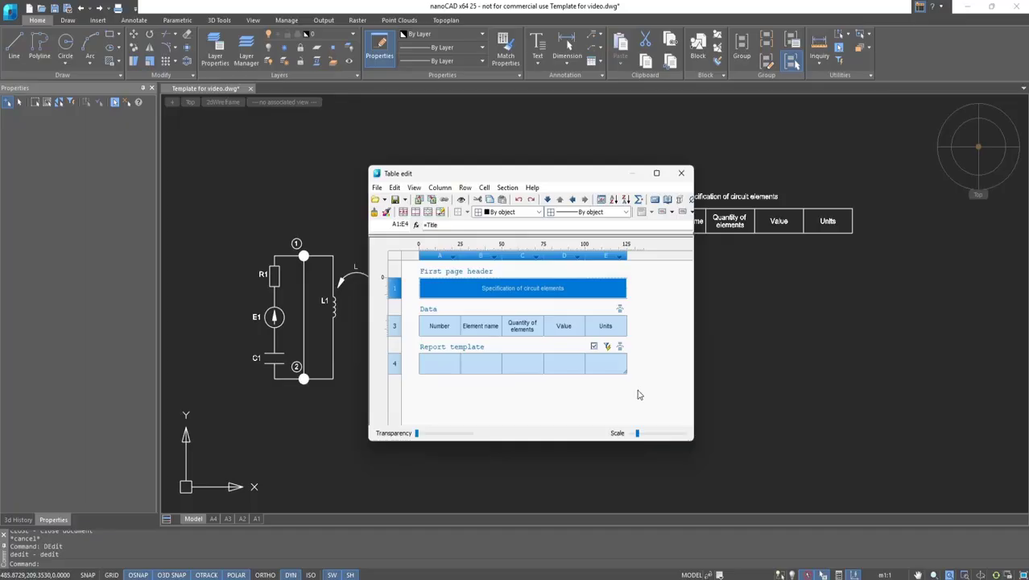
Examine the block attributes of resistor R3 and inductor L5 in the circuit diagram
{"action": "left_click", "coordinate": [608, 347]}
{"action": "scroll", "coordinate": [499, 338], "scroll_direction": "up", "scroll_amount": 3}
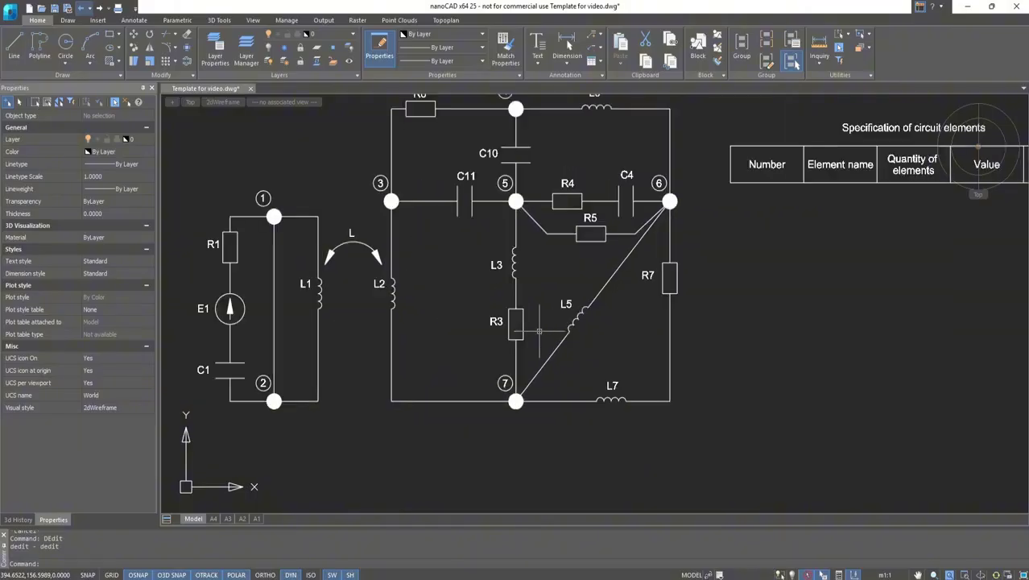
{"action": "middle_click_drag", "start_coordinate": [543, 326], "coordinate": [594, 352]}
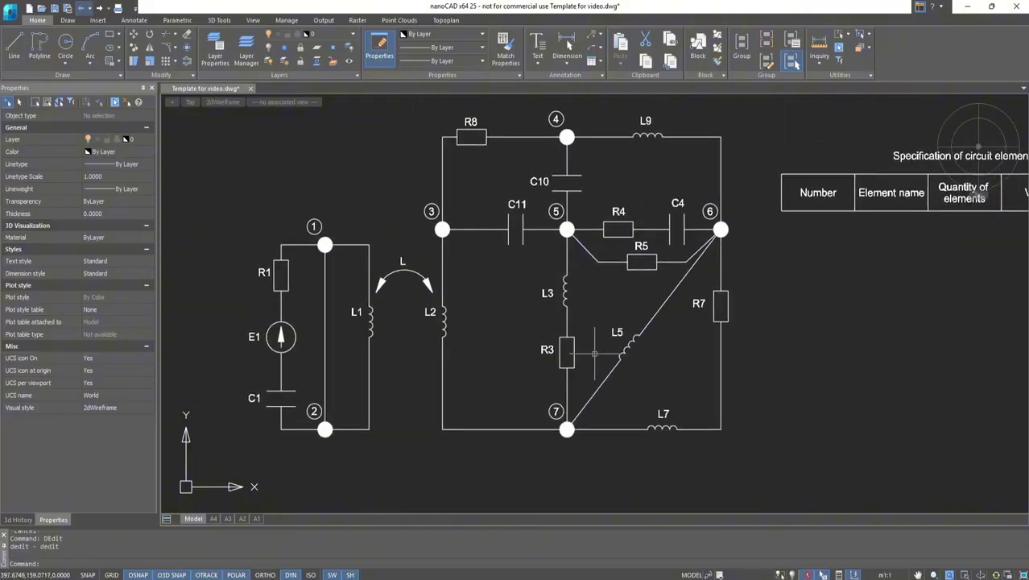
{"action": "left_click", "coordinate": [569, 352]}
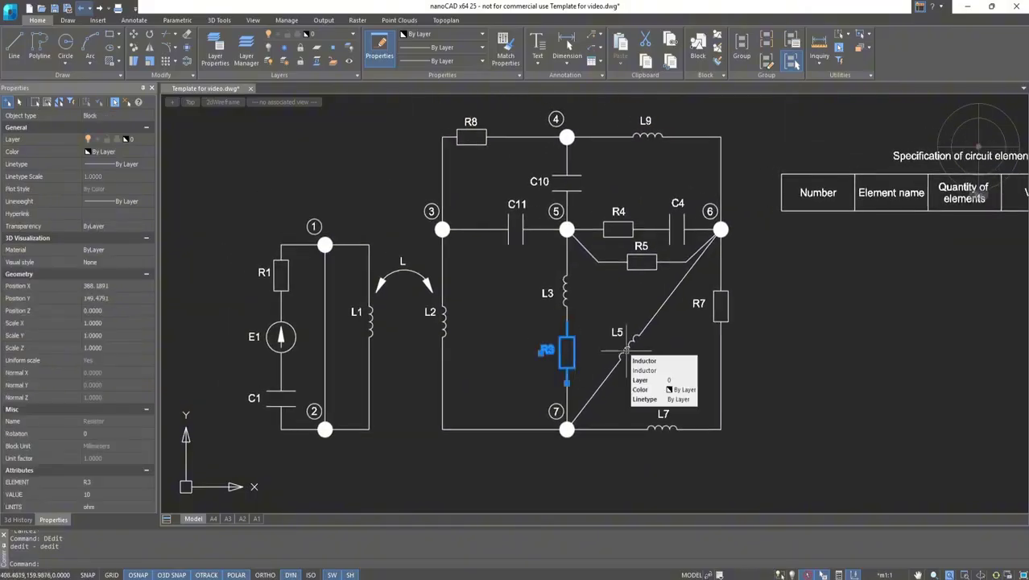
{"action": "left_click", "coordinate": [627, 349]}
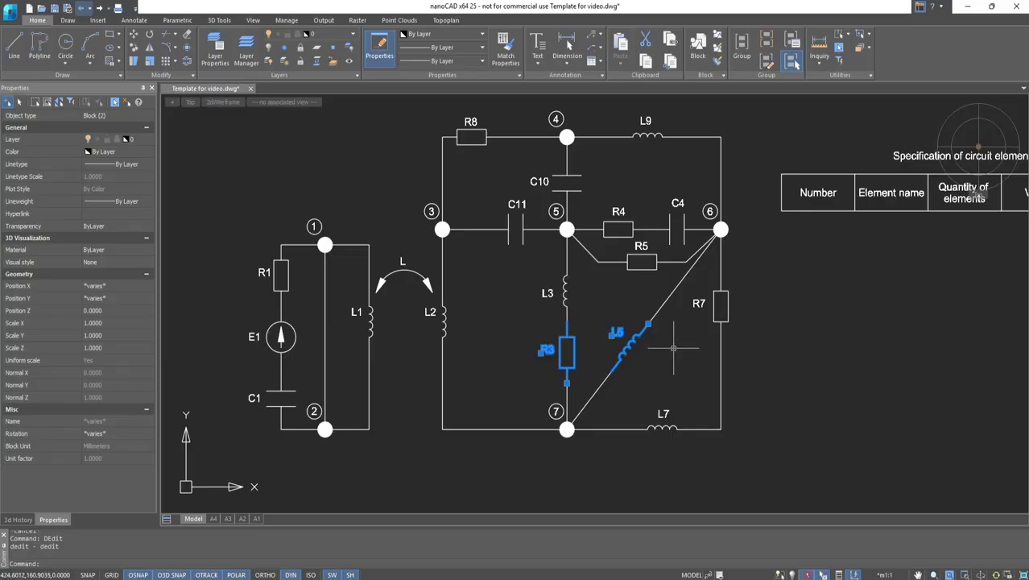
{"action": "key", "text": "Escape"}
{"action": "middle_click_drag", "start_coordinate": [673, 348], "coordinate": [491, 353]}
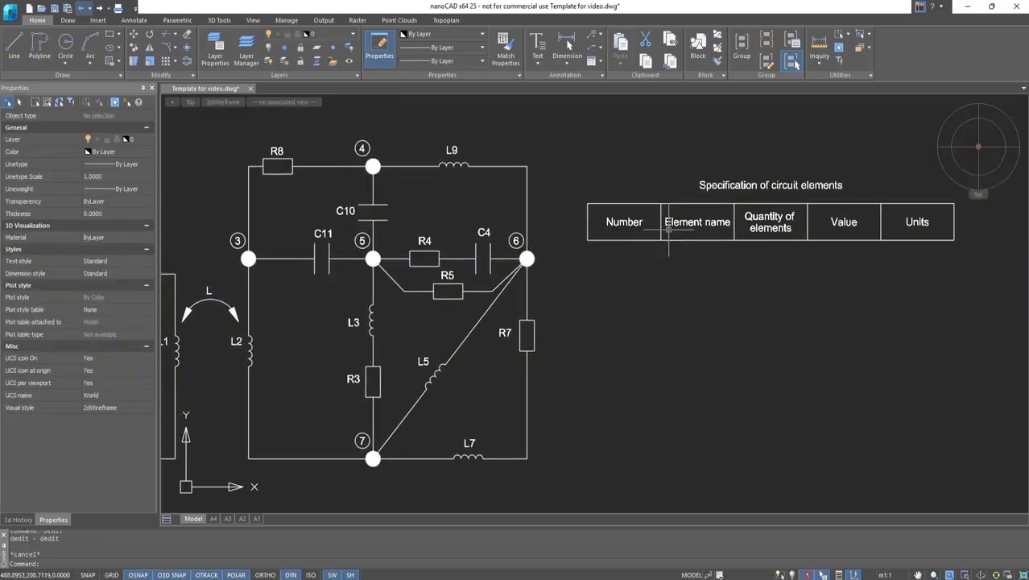
Reopen the specification table and set the report template's quick selection to collect all Block objects
{"action": "double_click", "coordinate": [671, 225]}
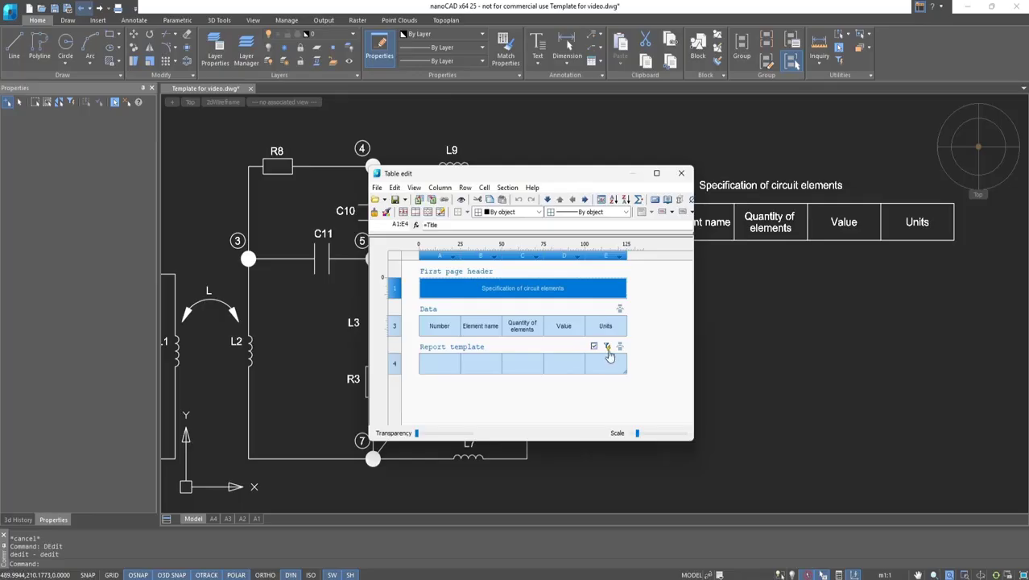
{"action": "left_click", "coordinate": [607, 347]}
{"action": "left_click", "coordinate": [521, 208]}
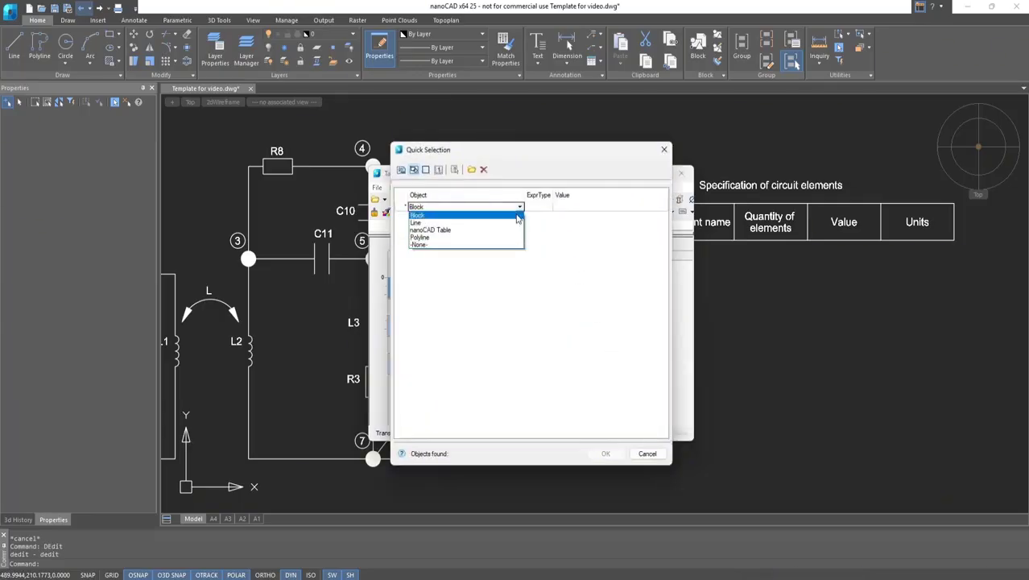
{"action": "left_click", "coordinate": [519, 216]}
{"action": "left_click", "coordinate": [606, 453]}
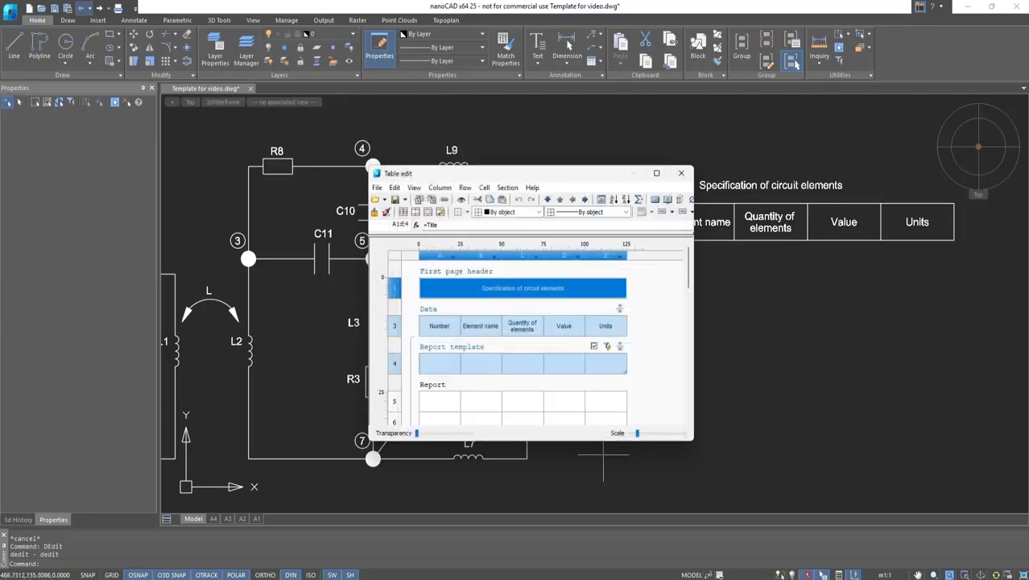
Enter the formula =Row-1 in the report template's Number cell to number the rows from 1
{"action": "scroll", "coordinate": [543, 390], "scroll_direction": "down", "scroll_amount": 2}
{"action": "scroll", "coordinate": [543, 390], "scroll_direction": "up", "scroll_amount": 2}
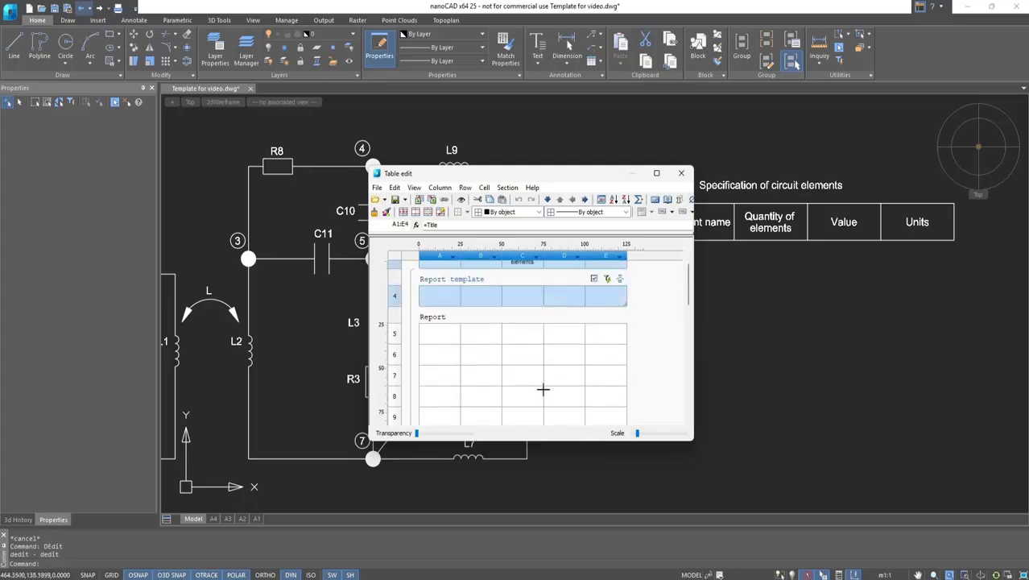
{"action": "right_click", "coordinate": [448, 336]}
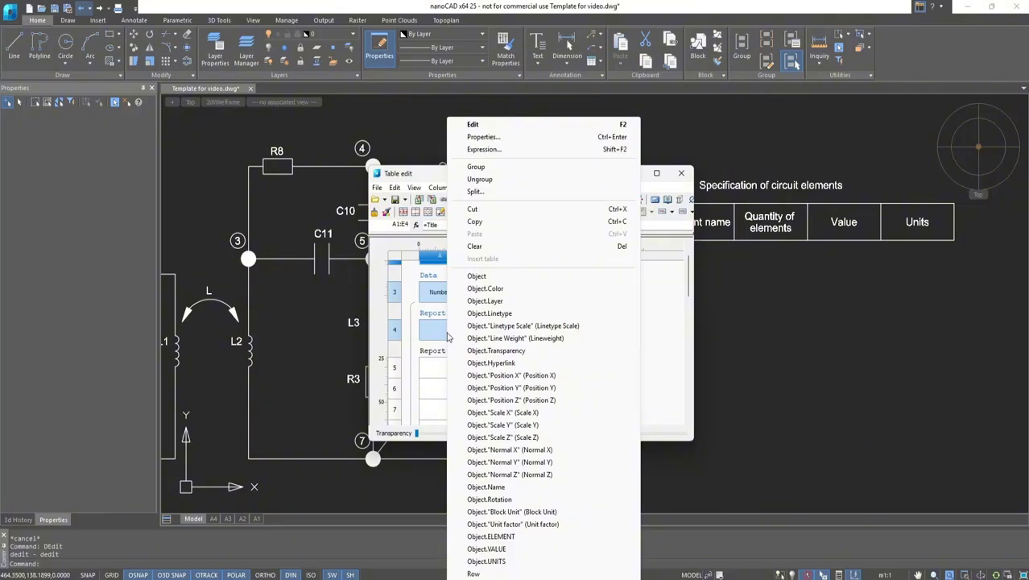
{"action": "left_click", "coordinate": [473, 574]}
{"action": "double_click", "coordinate": [448, 330]}
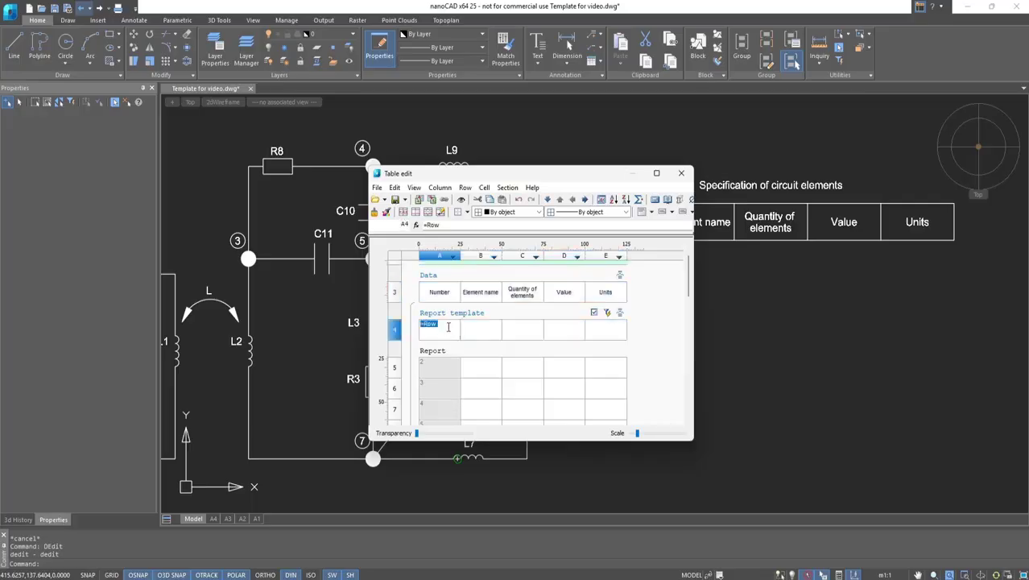
{"action": "left_click", "coordinate": [448, 327]}
{"action": "key", "text": "Return"}
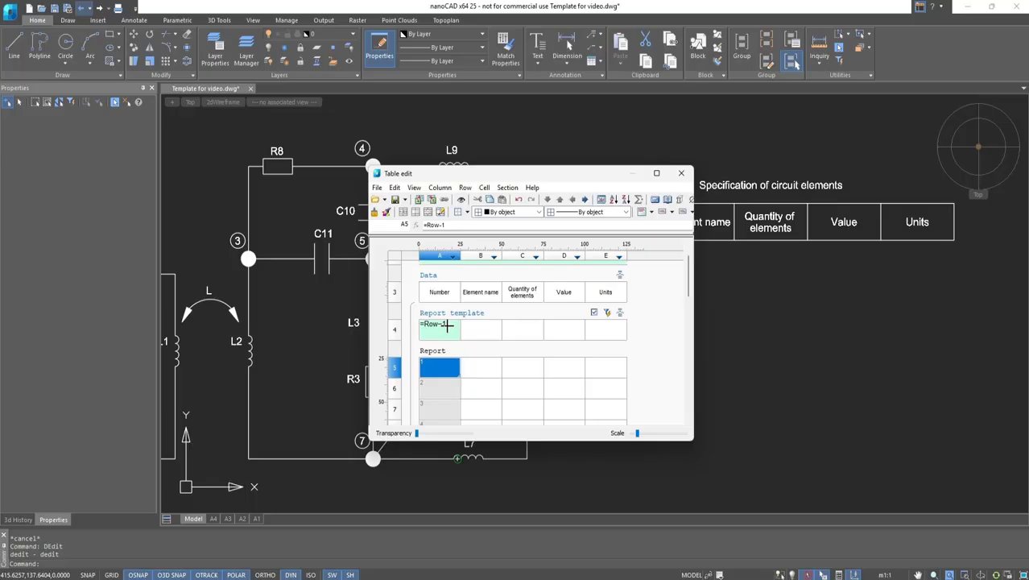
Assign the Object.Name property to the report template's Element name cell
{"action": "left_click", "coordinate": [474, 328]}
{"action": "right_click", "coordinate": [475, 328]}
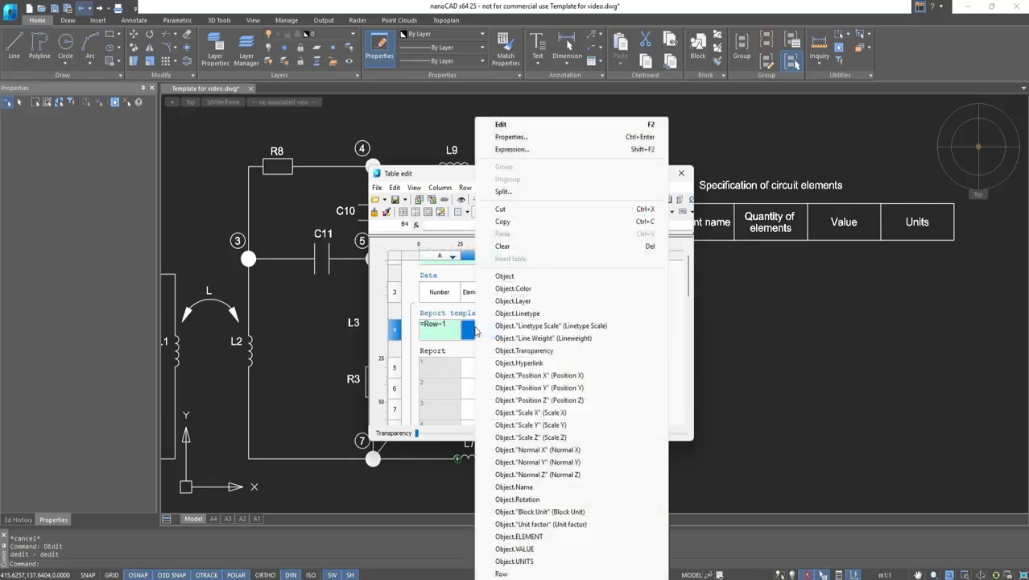
{"action": "left_click", "coordinate": [516, 486]}
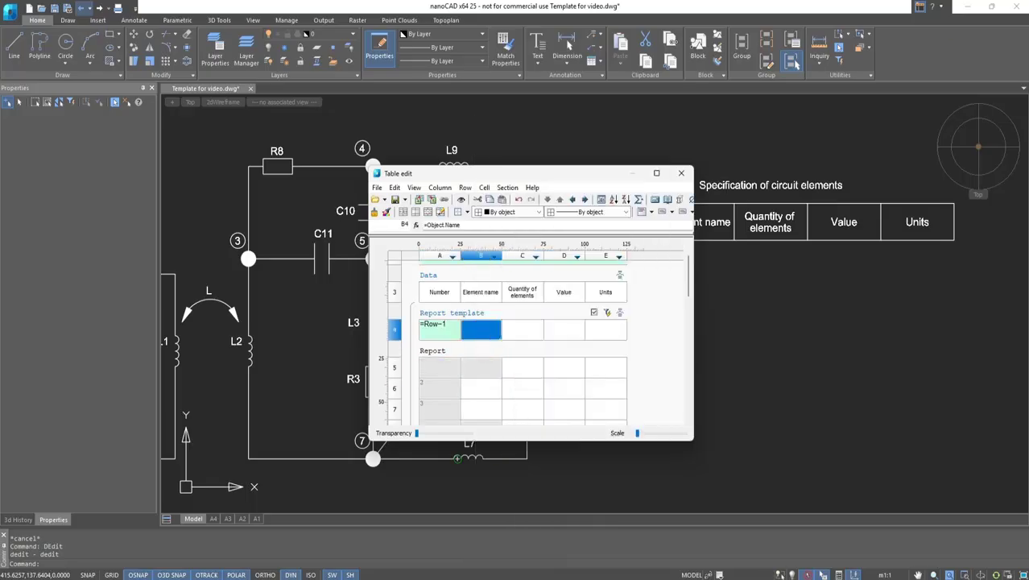
Enter the formula =count in the report template's Quantity of elements cell
{"action": "scroll", "coordinate": [487, 366], "scroll_direction": "down", "scroll_amount": 5}
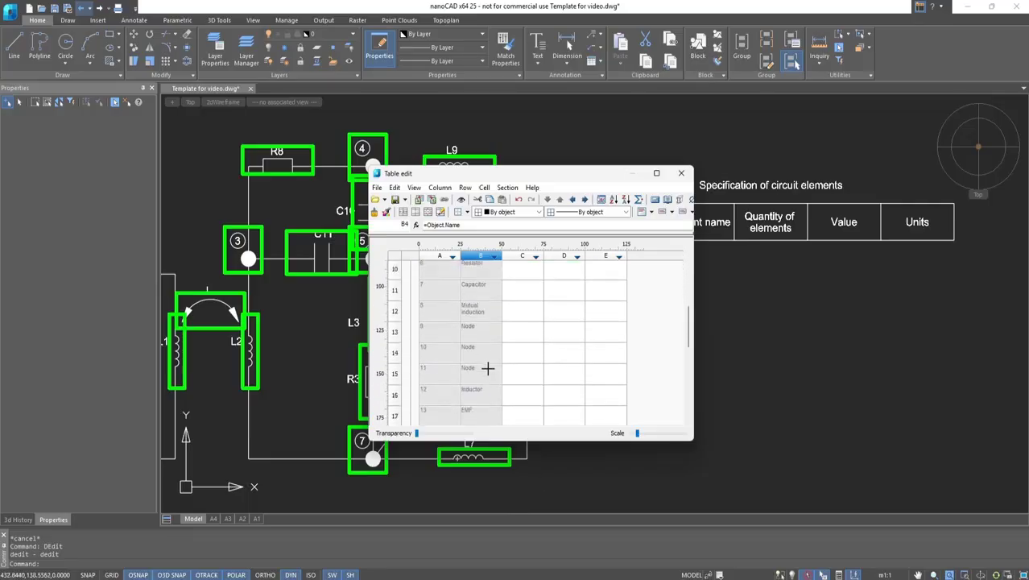
{"action": "scroll", "coordinate": [487, 368], "scroll_direction": "up", "scroll_amount": 5}
{"action": "left_click", "coordinate": [513, 346]}
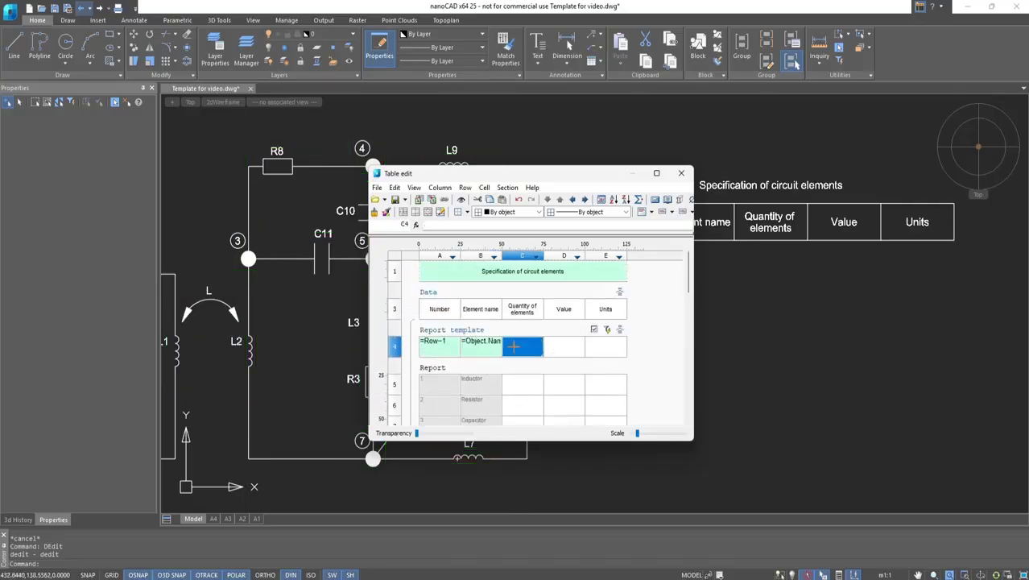
{"action": "type", "text": "="}
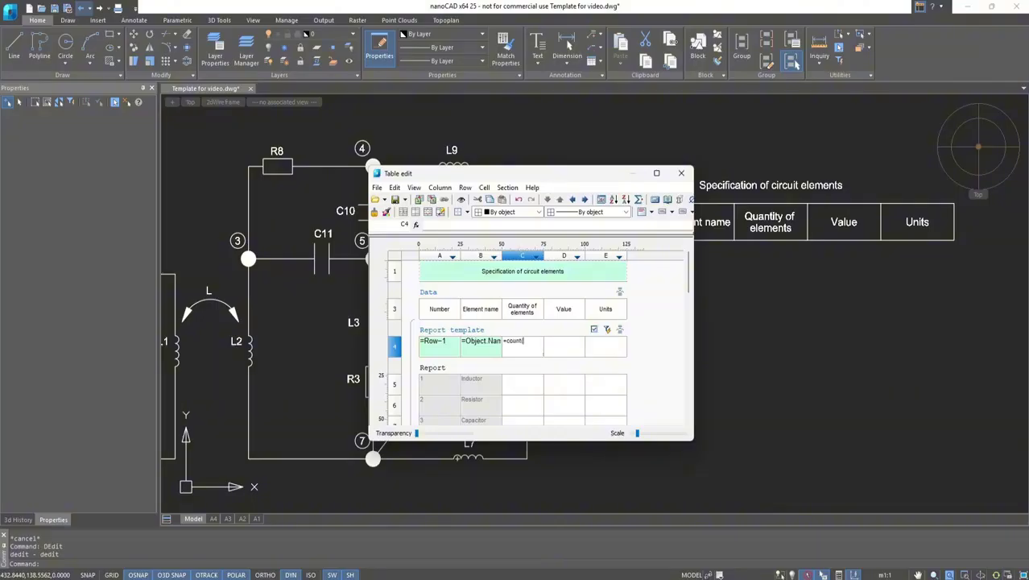
{"action": "type", "text": "count"}
{"action": "key", "text": "Return"}
Assign Object.VALUE to the report template's Value cell and Object.UNITS to its Units cell
{"action": "scroll", "coordinate": [514, 344], "scroll_direction": "down", "scroll_amount": 6}
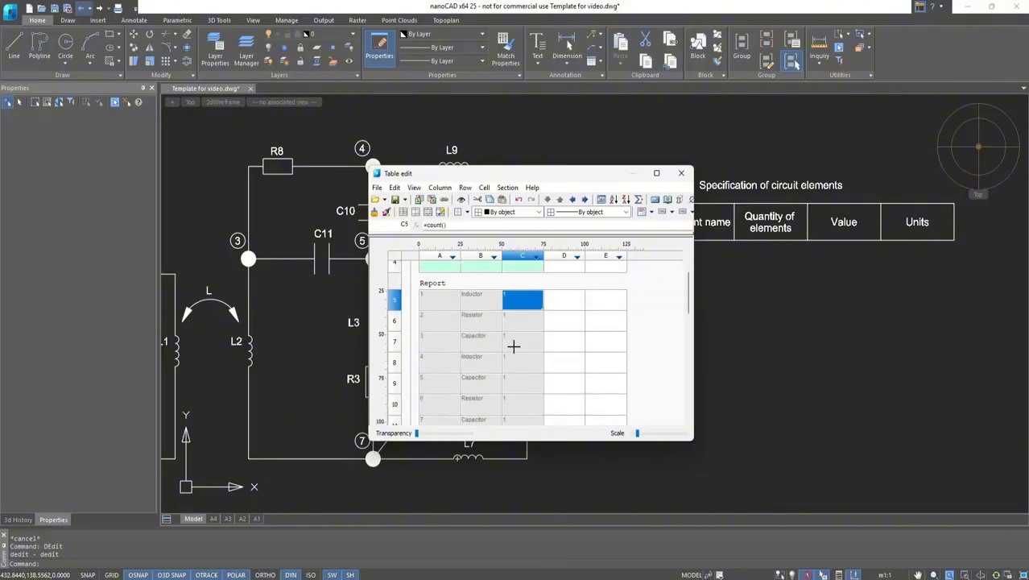
{"action": "scroll", "coordinate": [515, 342], "scroll_direction": "up", "scroll_amount": 5}
{"action": "left_click", "coordinate": [568, 326]}
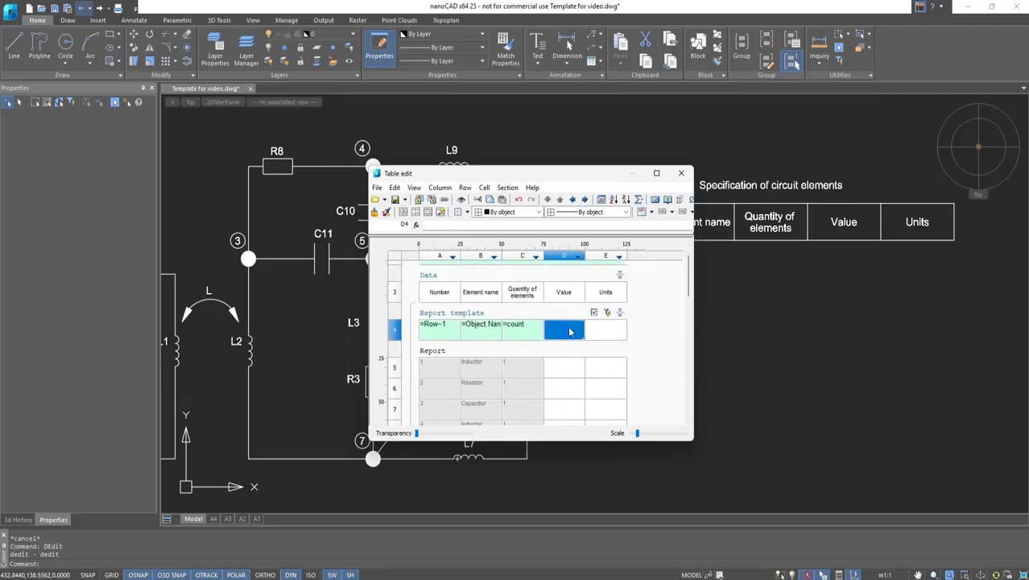
{"action": "right_click", "coordinate": [568, 326]}
{"action": "left_click", "coordinate": [608, 549]}
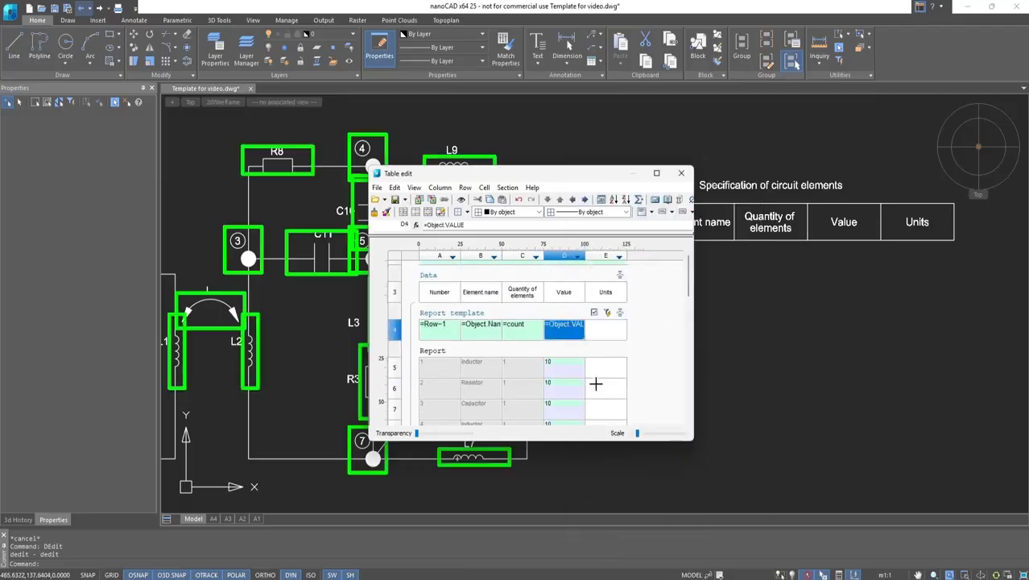
{"action": "left_click", "coordinate": [598, 330]}
{"action": "right_click", "coordinate": [600, 332]}
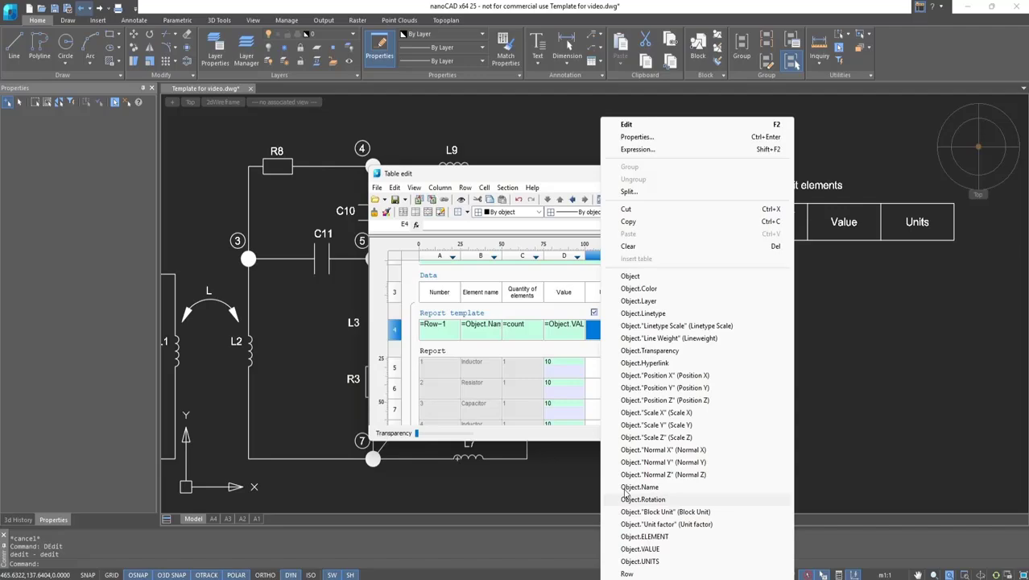
{"action": "left_click", "coordinate": [640, 561]}
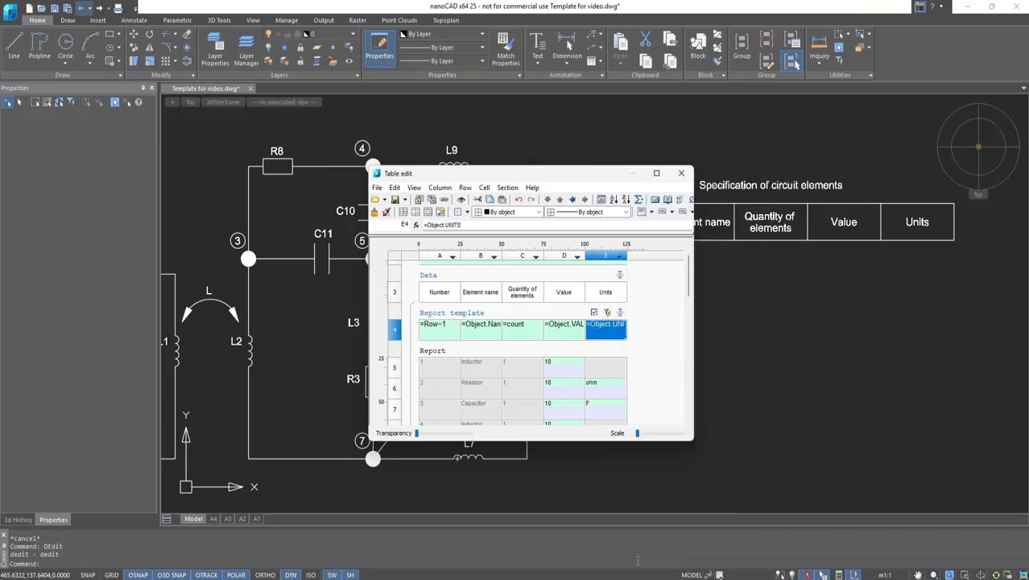
Close the table editor and review the generated specification rows beside the circuit diagram
{"action": "left_click", "coordinate": [681, 173]}
{"action": "scroll", "coordinate": [736, 280], "scroll_direction": "down", "scroll_amount": 5}
{"action": "mouse_move", "coordinate": [748, 333]}
{"action": "middle_mouse_down"}
{"action": "mouse_move", "coordinate": [674, 258]}
{"action": "mouse_move", "coordinate": [651, 196]}
{"action": "mouse_move", "coordinate": [658, 348]}
{"action": "middle_mouse_up"}
{"action": "scroll", "coordinate": [675, 257], "scroll_direction": "up", "scroll_amount": 2}
{"action": "scroll", "coordinate": [658, 347], "scroll_direction": "up", "scroll_amount": 2}
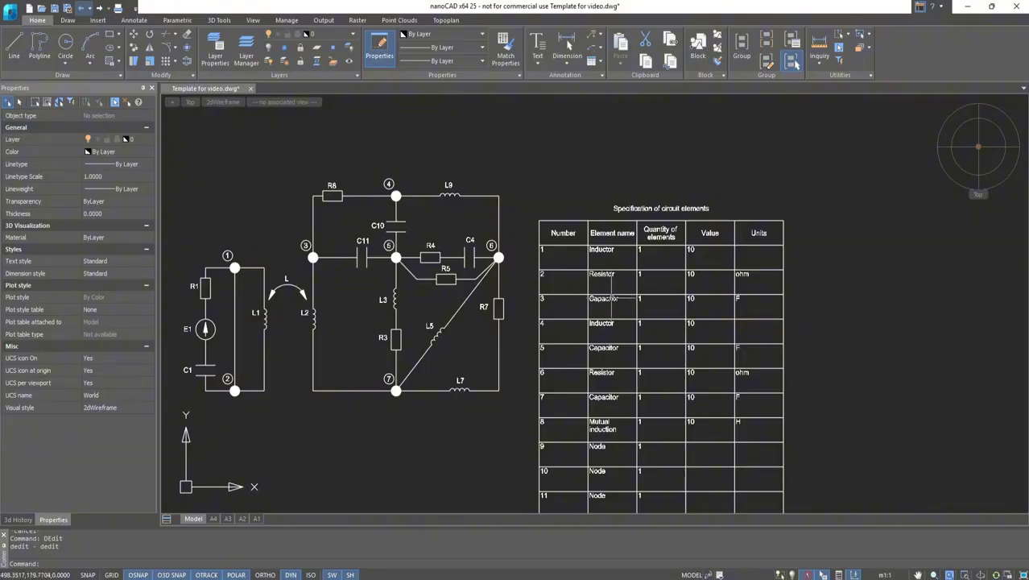
Reopen the specification table and add a grouping rule to the report template that merges rows by column B
{"action": "double_click", "coordinate": [611, 298]}
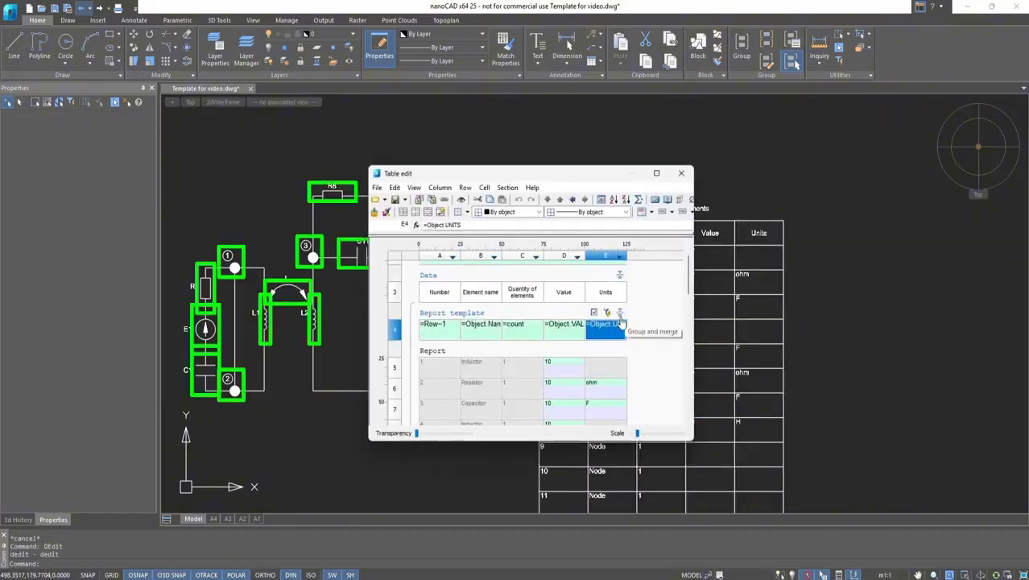
{"action": "left_click", "coordinate": [620, 318]}
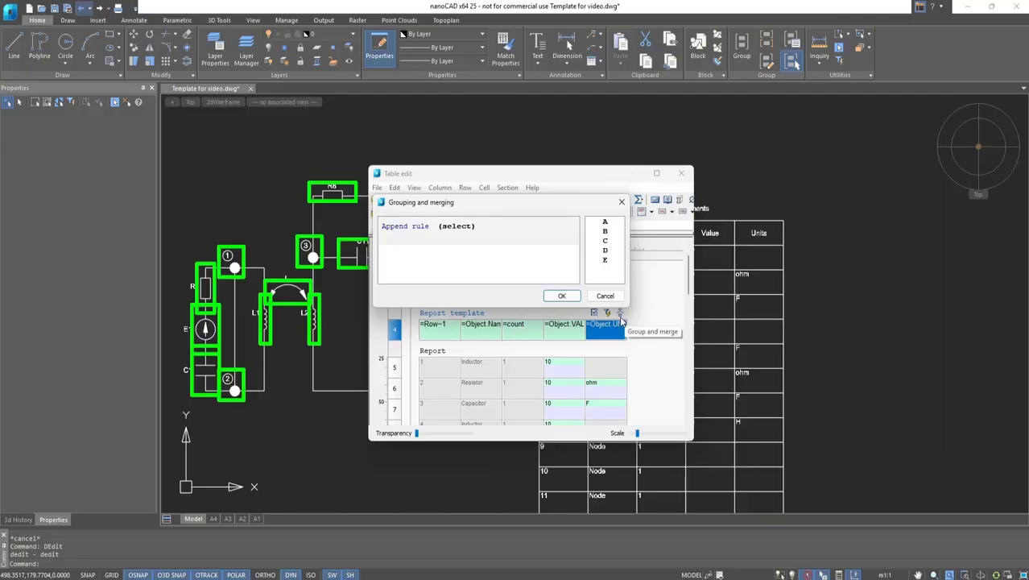
{"action": "left_click", "coordinate": [423, 229]}
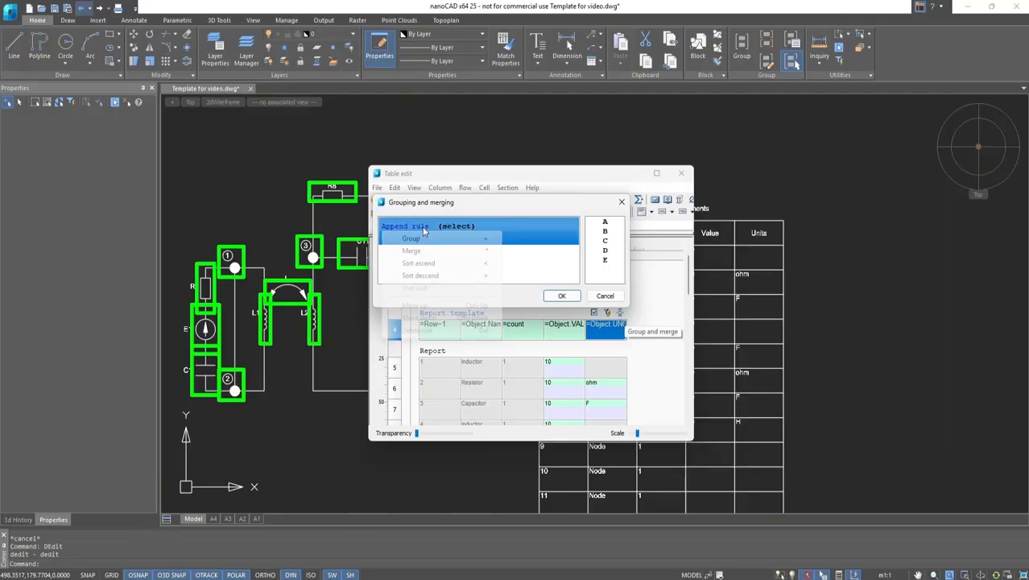
{"action": "left_click", "coordinate": [423, 252]}
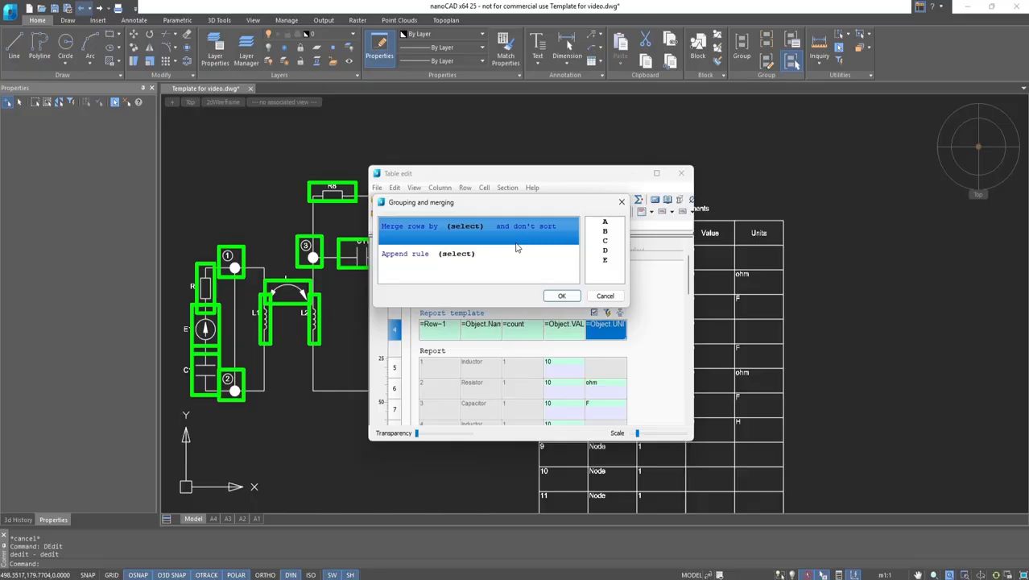
{"action": "left_click_drag", "start_coordinate": [605, 232], "coordinate": [465, 230]}
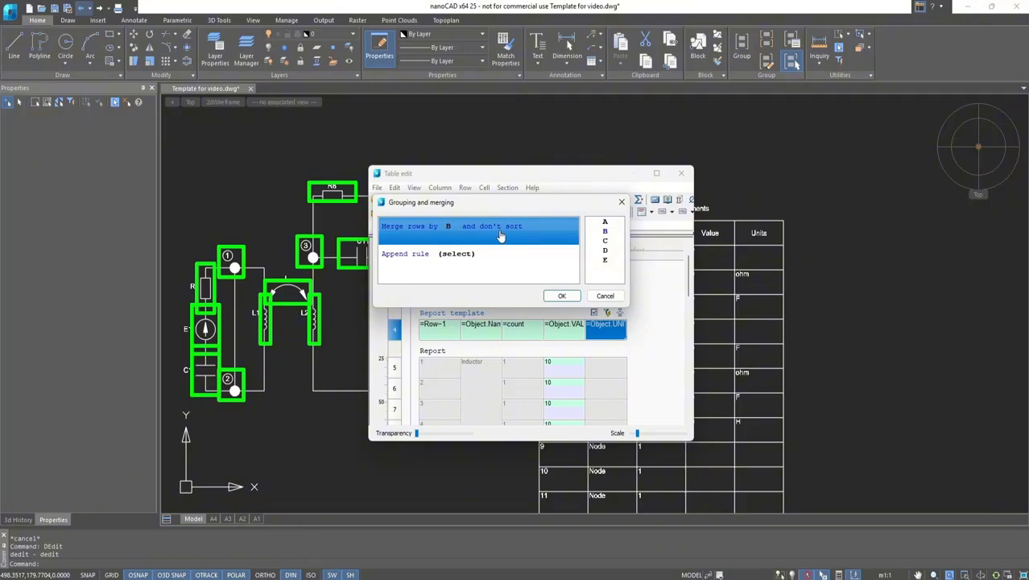
Append a rule to the report template that groups rows by column D, accept the grouping rules and close the table editor
{"action": "left_click", "coordinate": [425, 254]}
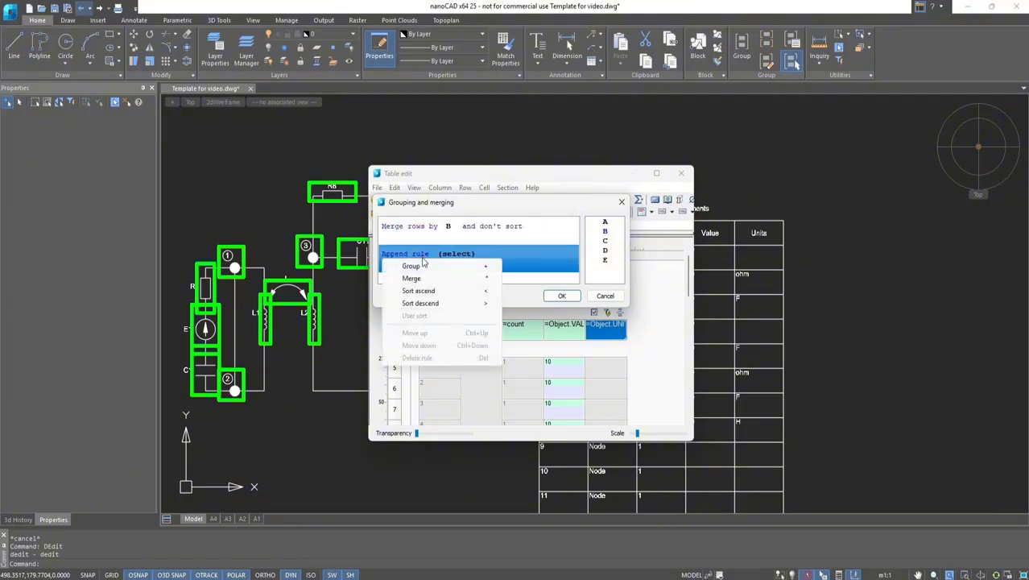
{"action": "left_click", "coordinate": [424, 267]}
{"action": "left_click_drag", "start_coordinate": [604, 250], "coordinate": [463, 254]}
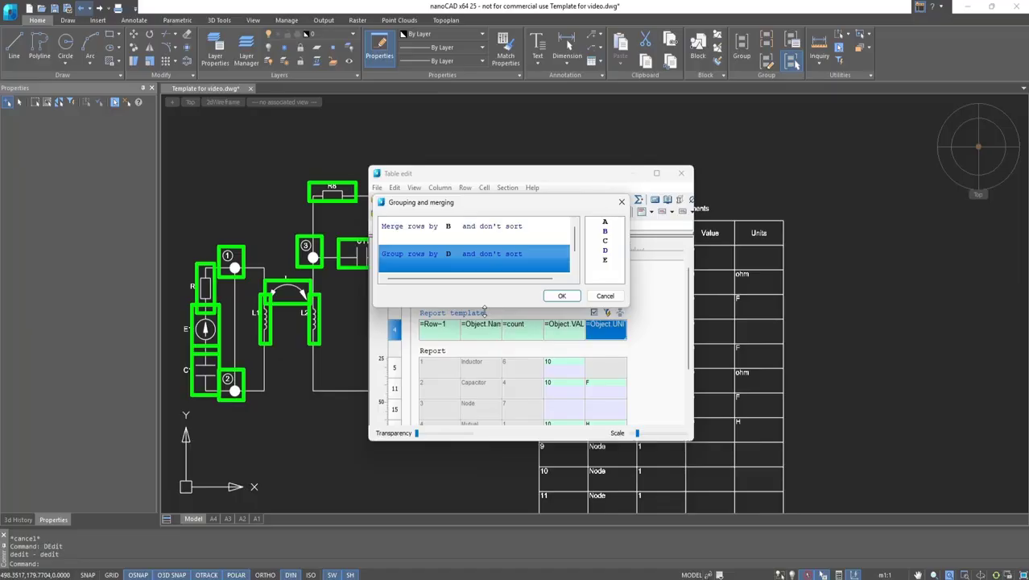
{"action": "left_click", "coordinate": [561, 296]}
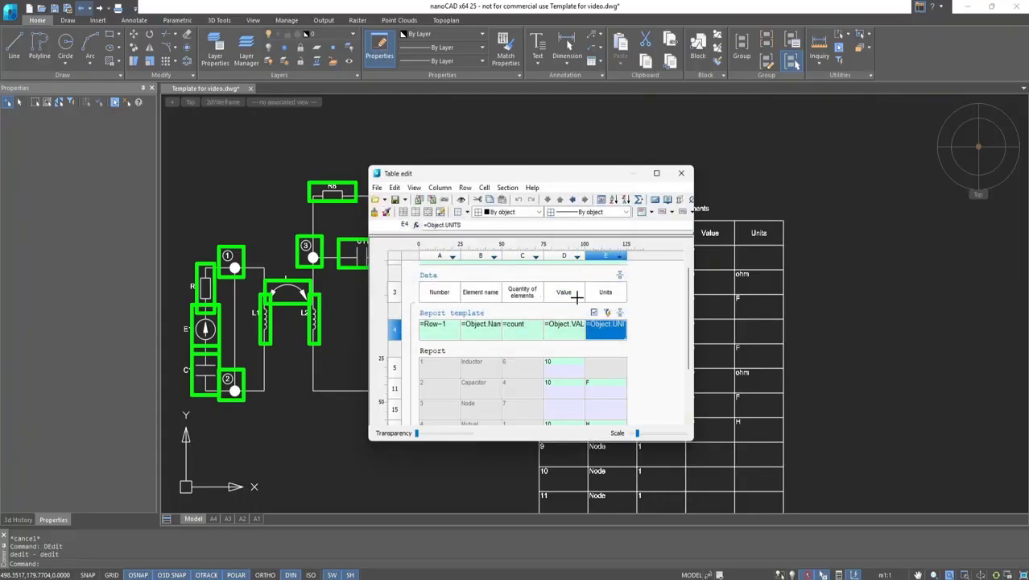
{"action": "left_click", "coordinate": [681, 172]}
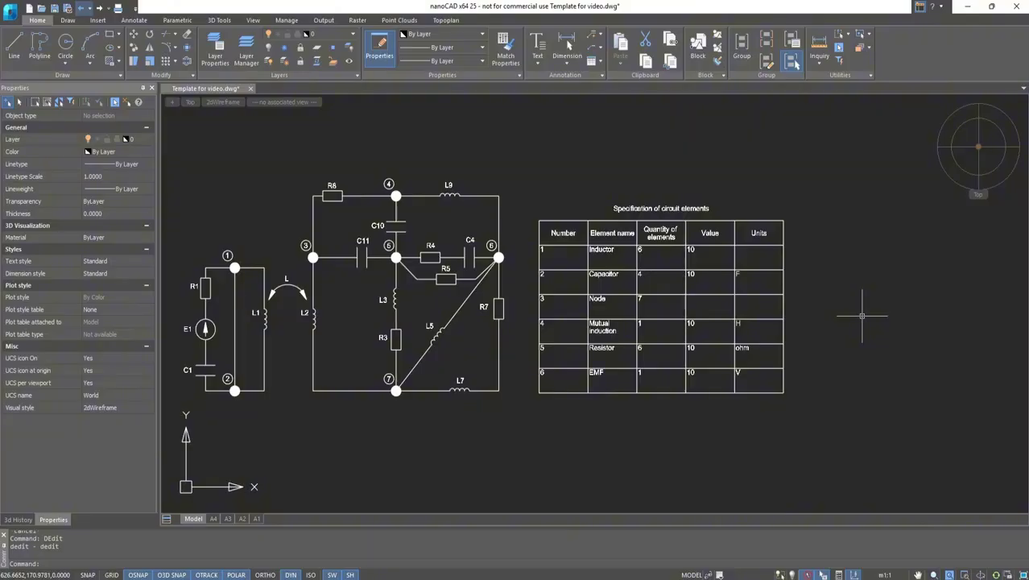
Reopen the specification table and add a report footer section to the report
{"action": "left_click", "coordinate": [690, 320]}
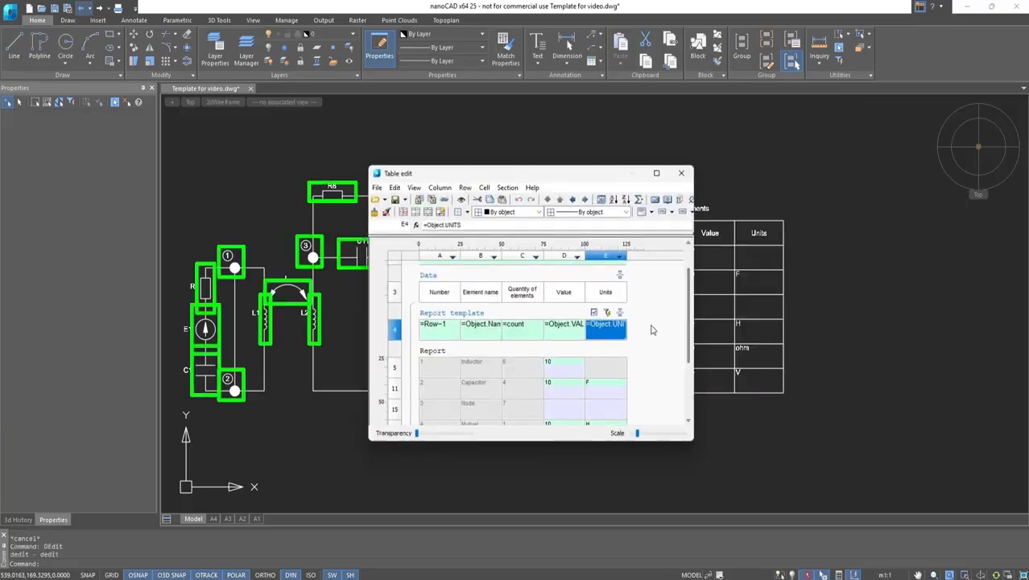
{"action": "right_click", "coordinate": [482, 317]}
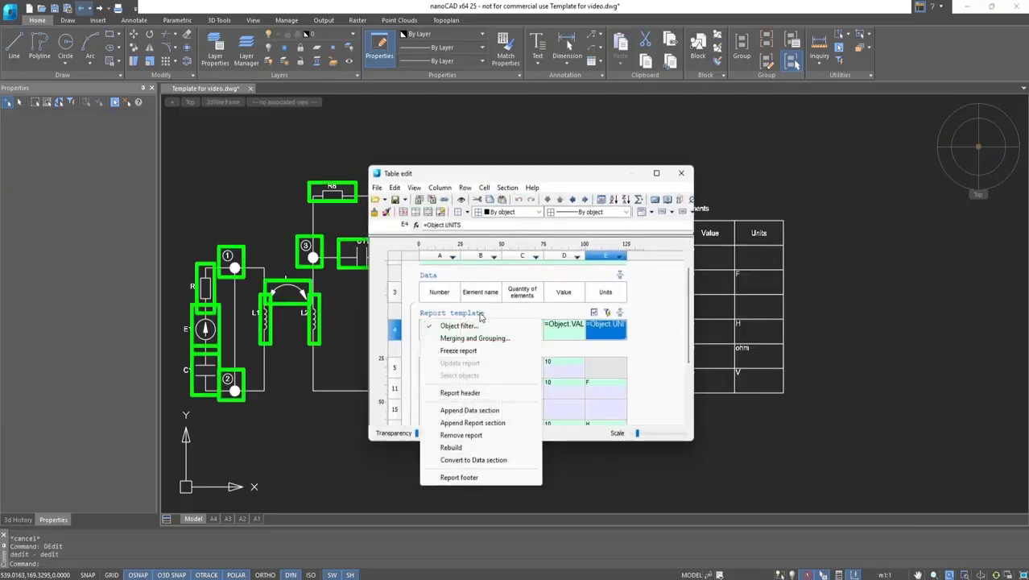
{"action": "left_click", "coordinate": [481, 478]}
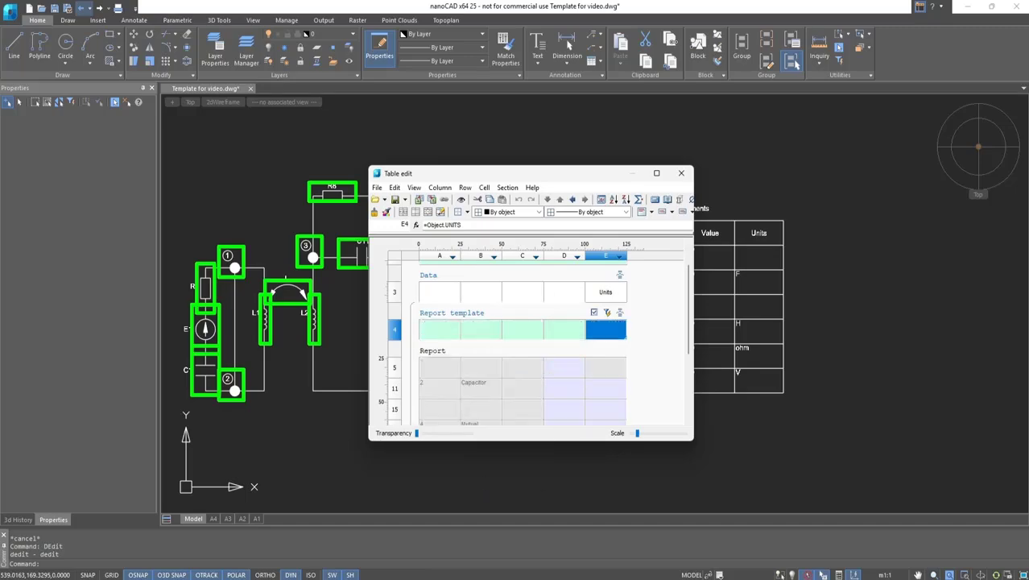
{"action": "scroll", "coordinate": [476, 398], "scroll_direction": "down", "scroll_amount": 1}
{"action": "scroll", "coordinate": [476, 397], "scroll_direction": "down", "scroll_amount": 3}
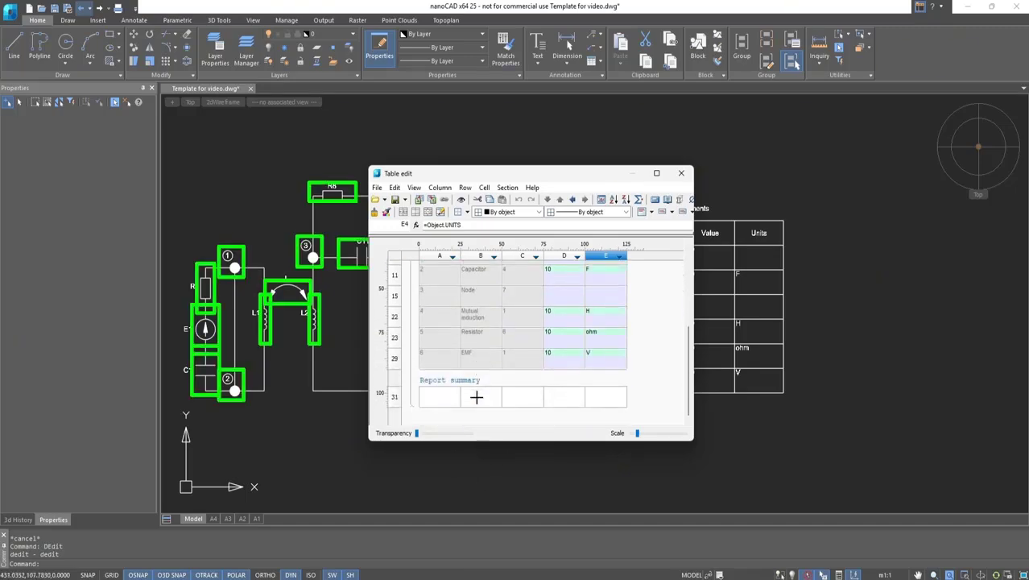
Enter Summary in the Element name column of the report summary row
{"action": "left_click", "coordinate": [476, 397]}
{"action": "right_click", "coordinate": [476, 397]}
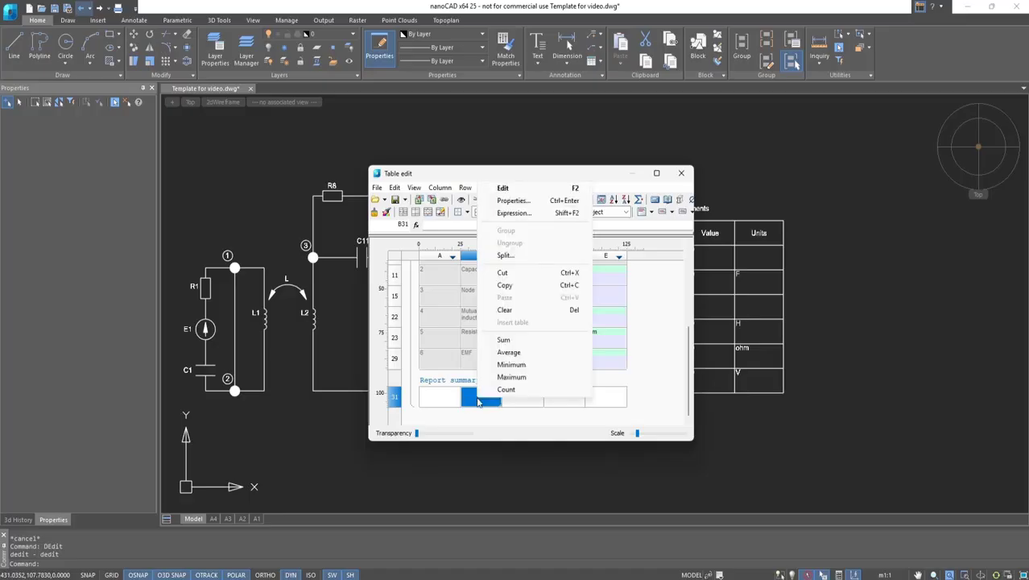
{"action": "left_click", "coordinate": [523, 417]}
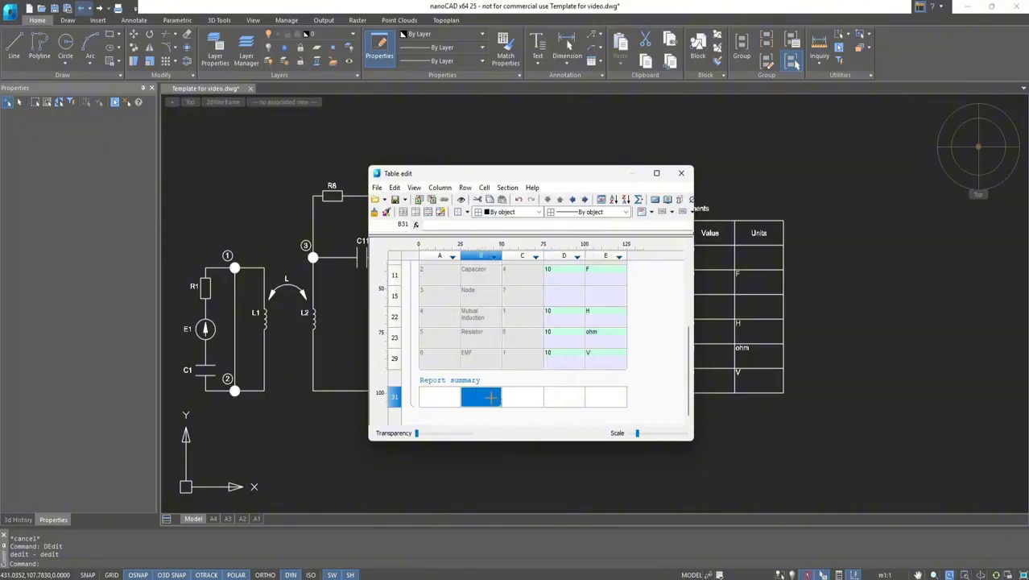
{"action": "type", "text": "Summary"}
Insert a Sum in the Quantity of elements cell of the report summary row and close the table editor
{"action": "left_click", "coordinate": [511, 396]}
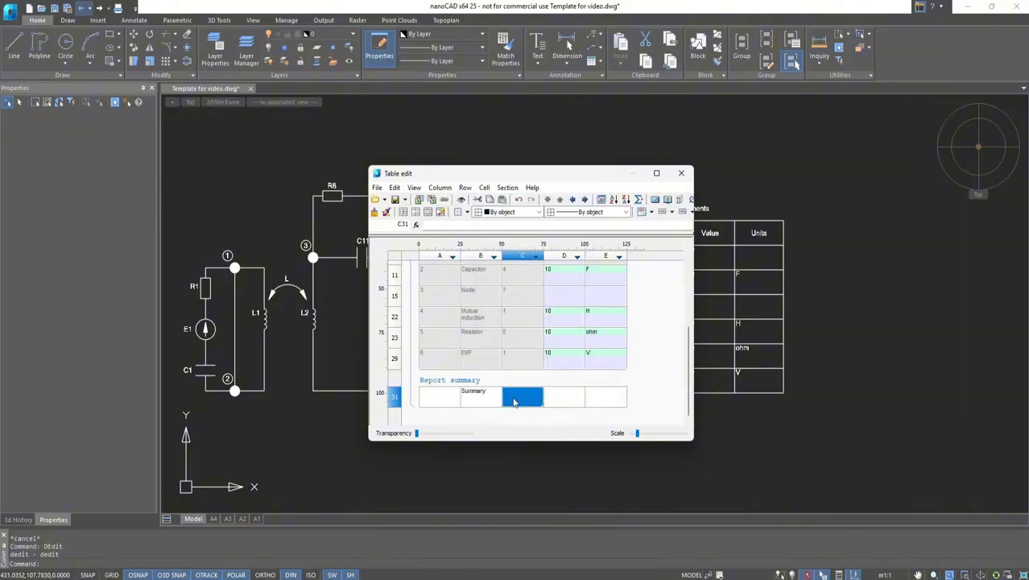
{"action": "right_click", "coordinate": [512, 396]}
{"action": "left_click", "coordinate": [544, 341]}
{"action": "left_click", "coordinate": [681, 173]}
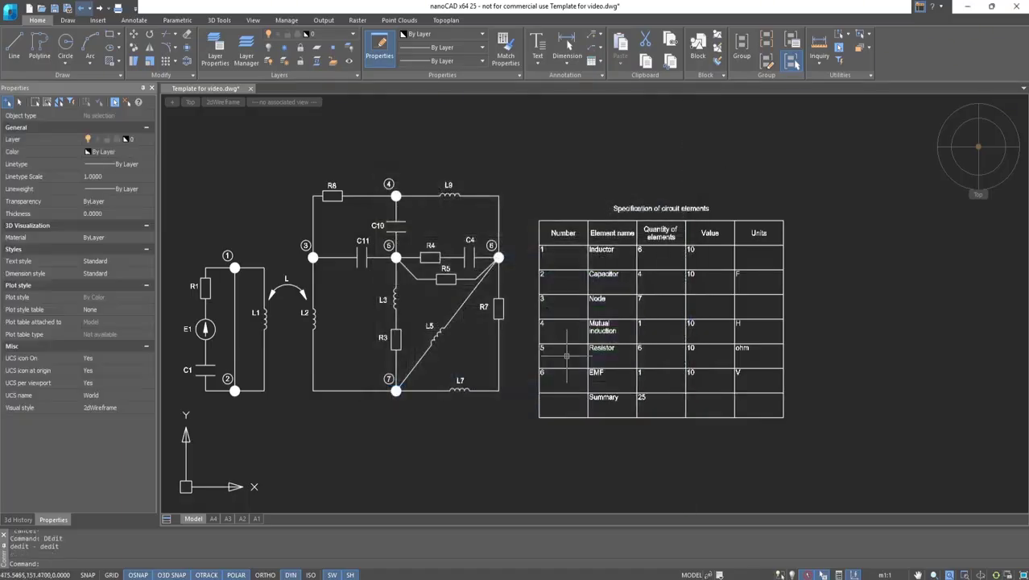
{"action": "middle_click_drag", "start_coordinate": [427, 429], "coordinate": [480, 433]}
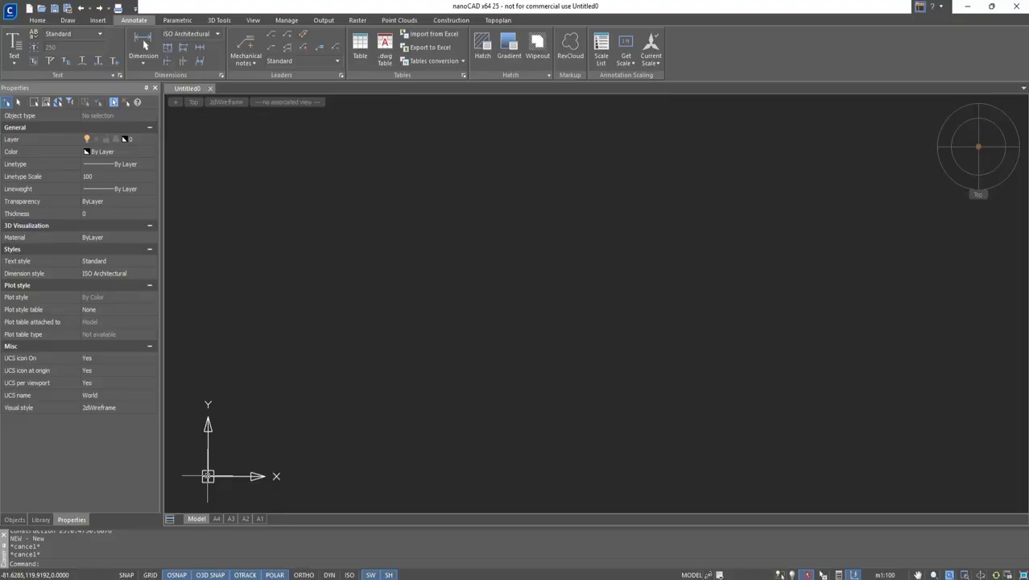
Create a custom table with 4 columns and 3 data rows, place it in the new drawing and open it for editing
{"action": "left_click", "coordinate": [358, 48]}
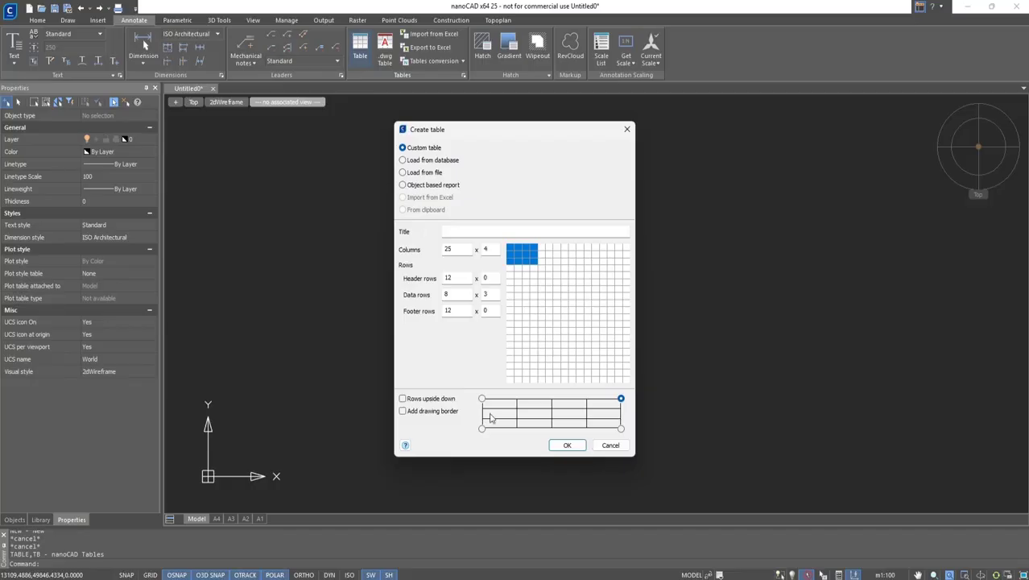
{"action": "left_click", "coordinate": [567, 445]}
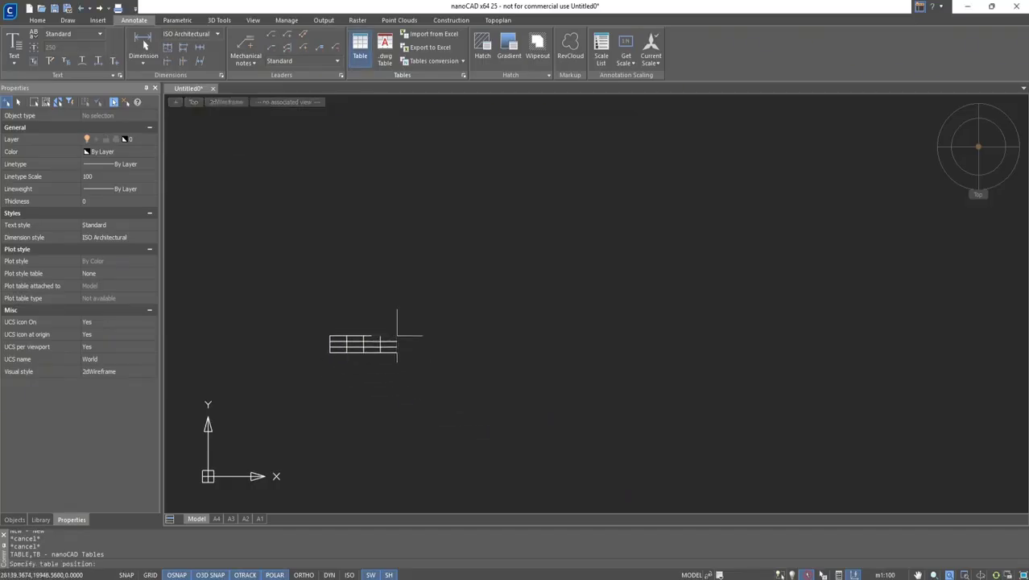
{"action": "scroll", "coordinate": [363, 350], "scroll_direction": "up", "scroll_amount": 5}
{"action": "scroll", "coordinate": [395, 328], "scroll_direction": "down", "scroll_amount": 2}
{"action": "left_click", "coordinate": [419, 332]}
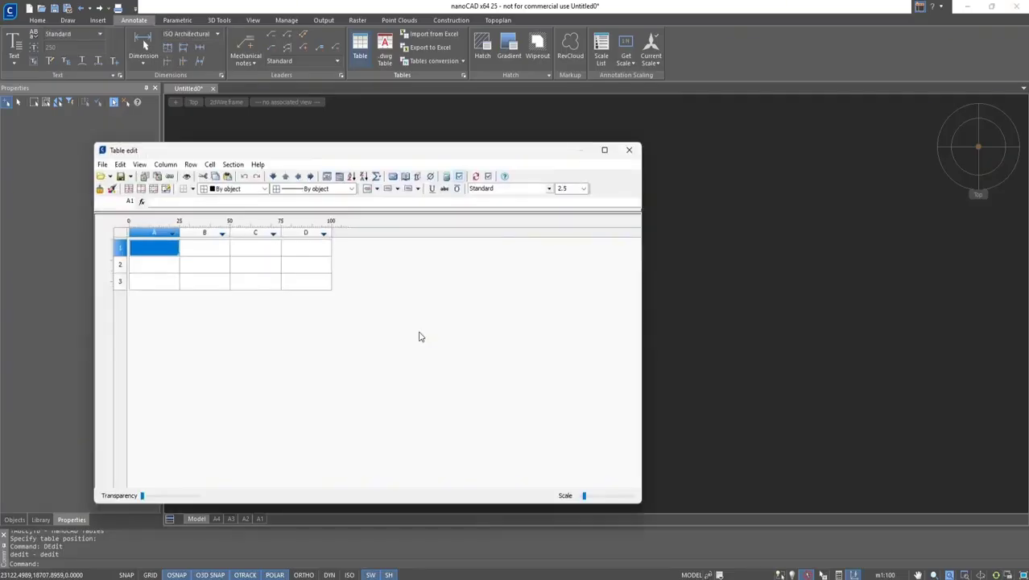
Add a first page header section to the table and merge its cells in columns A to C
{"action": "left_click", "coordinate": [233, 165]}
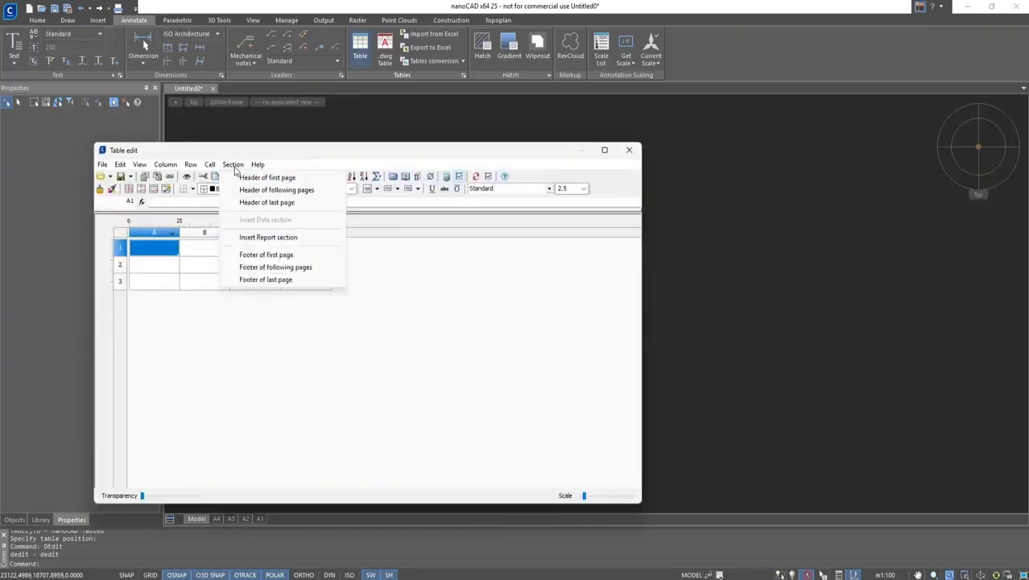
{"action": "left_click", "coordinate": [266, 177]}
{"action": "left_click_drag", "start_coordinate": [187, 266], "coordinate": [263, 264]}
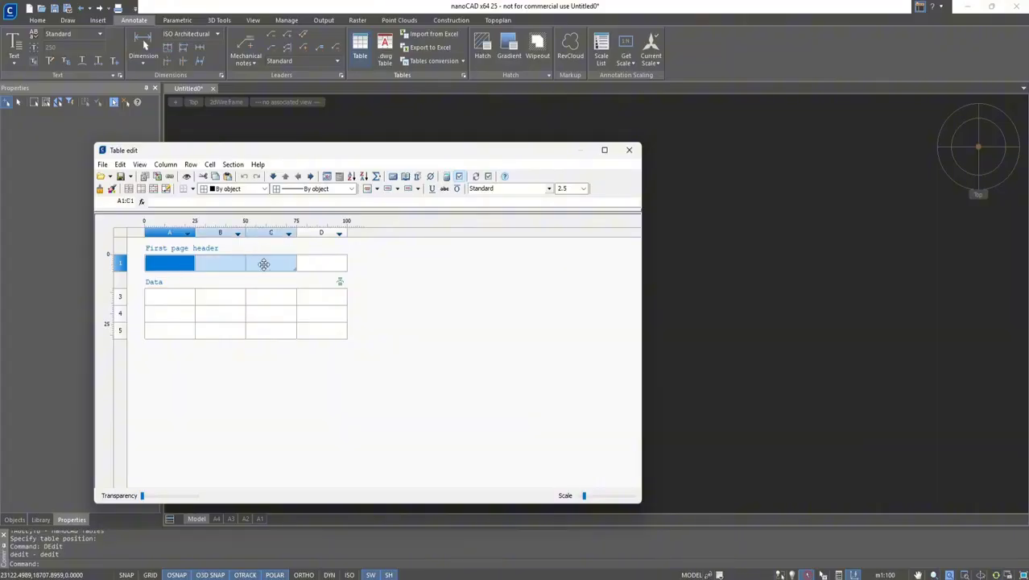
{"action": "right_click", "coordinate": [272, 266]}
{"action": "left_click", "coordinate": [301, 316]}
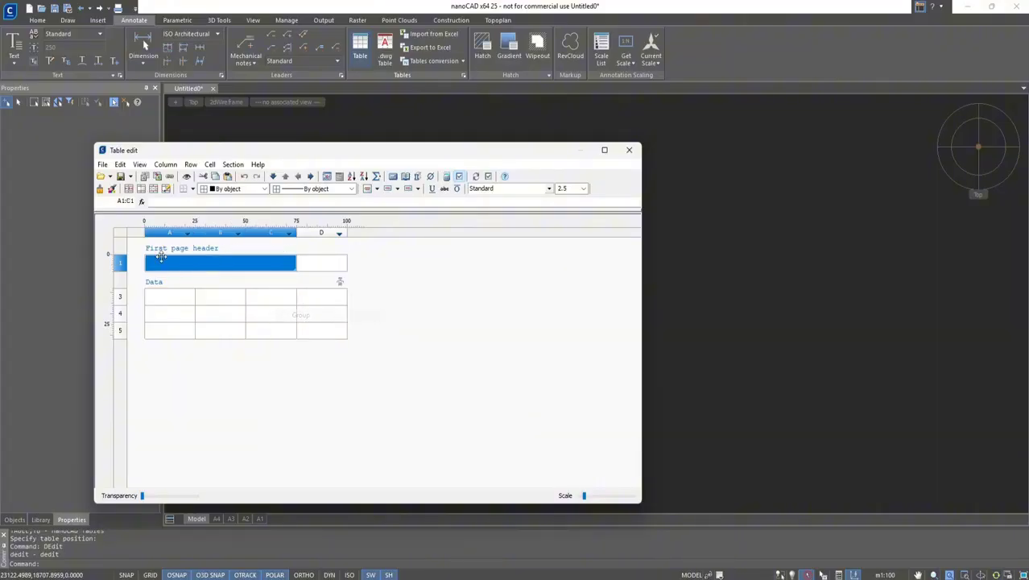
Enter Fire marker in the merged cell of the first page header
{"action": "double_click", "coordinate": [170, 262]}
{"action": "type", "text": "Fire"}
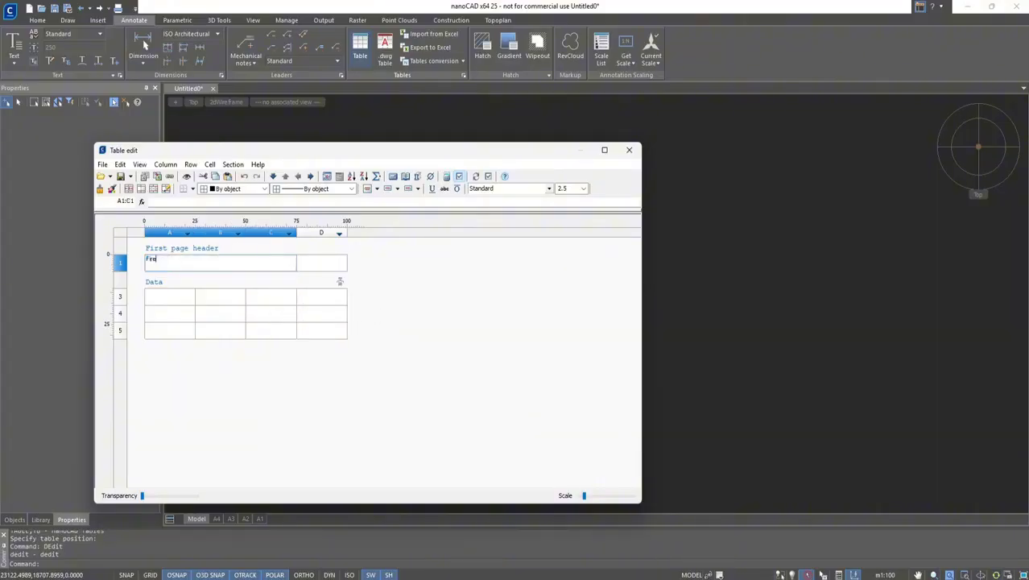
{"action": "type", "text": " marker"}
{"action": "key", "text": "Return"}
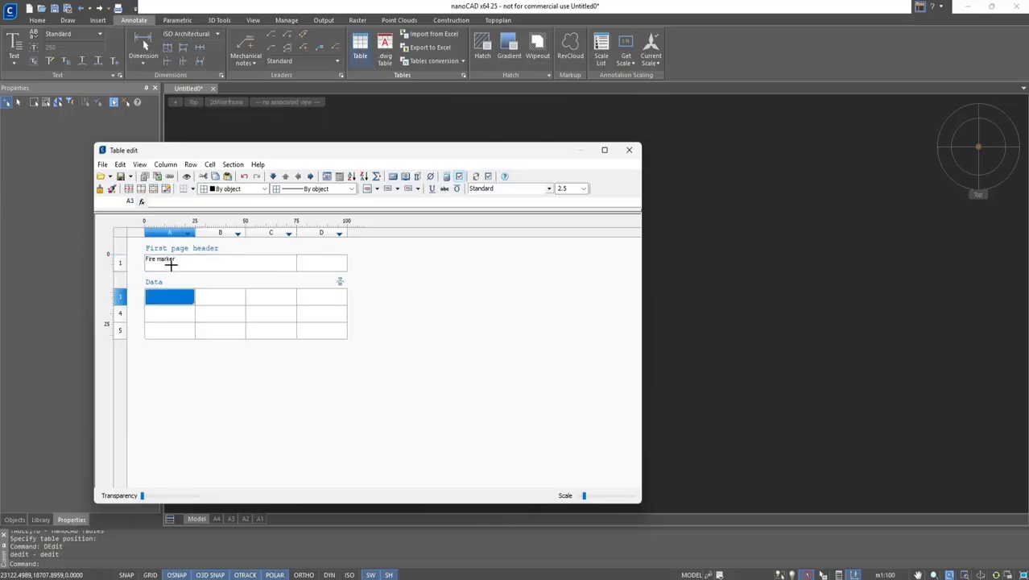
Merge the data section cells A3:A4, B3:C3, B4:C4, D3:D5 and A5:C5 into separate groups
{"action": "left_click_drag", "start_coordinate": [168, 295], "coordinate": [256, 315]}
{"action": "right_click", "coordinate": [167, 312]}
{"action": "left_click", "coordinate": [192, 362]}
{"action": "right_click", "coordinate": [264, 297]}
{"action": "left_click", "coordinate": [285, 351]}
{"action": "right_click", "coordinate": [256, 315]}
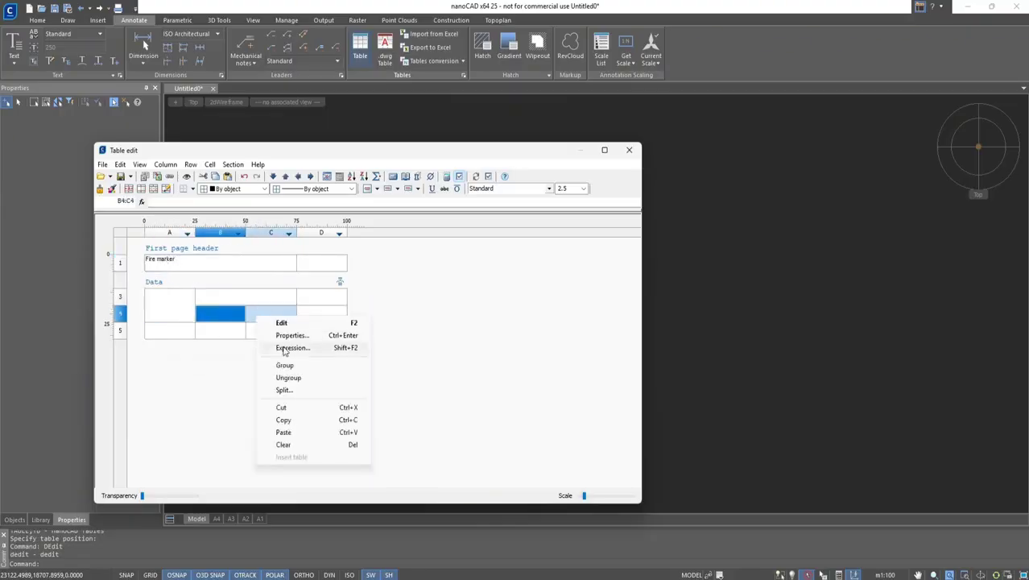
{"action": "left_click", "coordinate": [285, 365]}
{"action": "left_click_drag", "start_coordinate": [321, 297], "coordinate": [324, 332]}
{"action": "right_click", "coordinate": [323, 332]}
{"action": "left_click", "coordinate": [349, 382]}
{"action": "left_click_drag", "start_coordinate": [171, 330], "coordinate": [238, 330]}
Enter Hidden column in the merged column D cell and D in the merged cell A3:A4
{"action": "left_click", "coordinate": [321, 312]}
{"action": "type", "text": "Hidden column"}
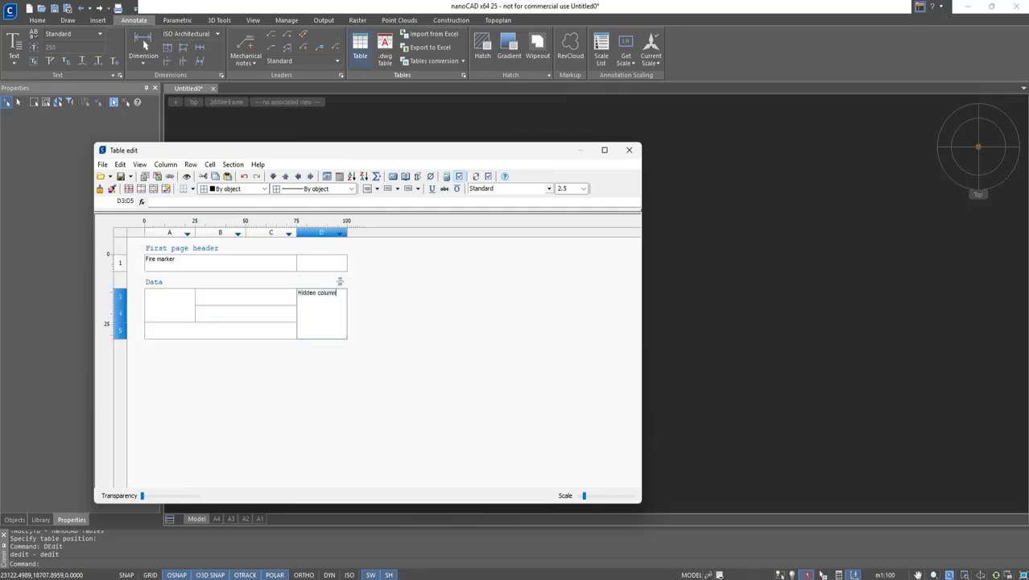
{"action": "key", "text": "Return"}
{"action": "left_click", "coordinate": [178, 302]}
{"action": "type", "text": "D"}
Enter 18 °C with the degree symbol in the merged cell B3:C3 and 60% in B4:C4
{"action": "left_click", "coordinate": [221, 299]}
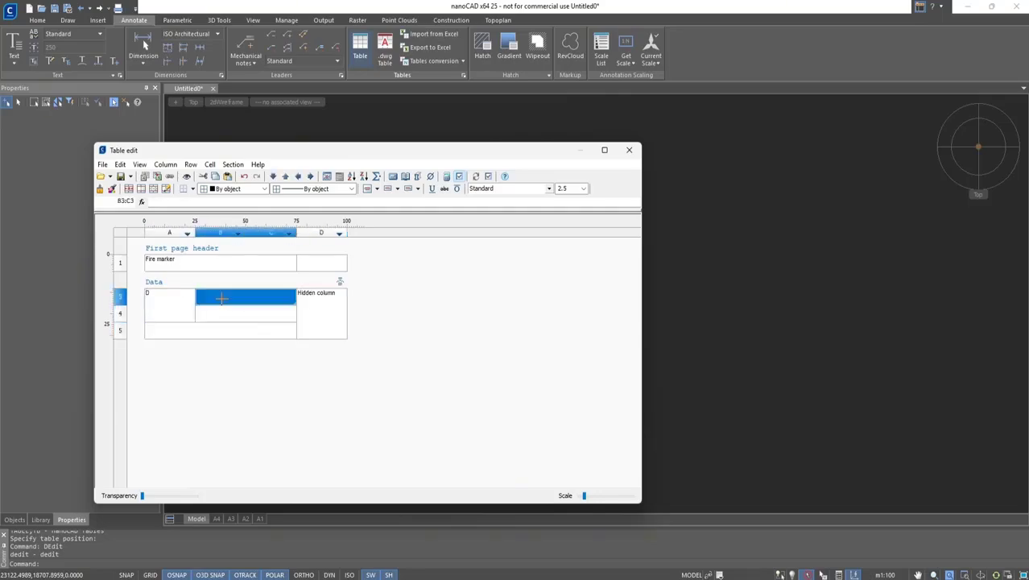
{"action": "type", "text": "18"}
{"action": "right_click", "coordinate": [223, 297]}
{"action": "mouse_move", "coordinate": [255, 427]}
{"action": "left_click", "coordinate": [403, 440]}
{"action": "left_click", "coordinate": [241, 313]}
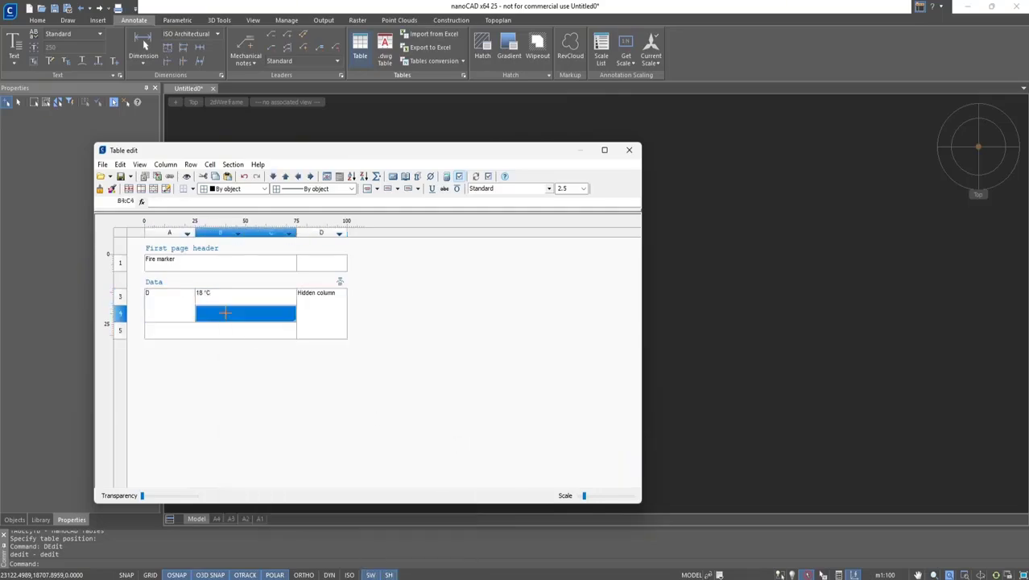
{"action": "type", "text": "60%"}
Narrow columns A, B and C to about 10 and column D to about 15, and center the text of the data cells
{"action": "left_click", "coordinate": [177, 299]}
{"action": "mouse_move", "coordinate": [195, 230]}
{"action": "left_mouse_down"}
{"action": "mouse_move", "coordinate": [165, 232]}
{"action": "mouse_move", "coordinate": [227, 232]}
{"action": "mouse_move", "coordinate": [186, 233]}
{"action": "left_mouse_up"}
{"action": "left_click_drag", "start_coordinate": [255, 232], "coordinate": [236, 232]}
{"action": "left_click_drag", "start_coordinate": [155, 301], "coordinate": [219, 314]}
{"action": "left_click", "coordinate": [378, 188]}
{"action": "left_click", "coordinate": [380, 215]}
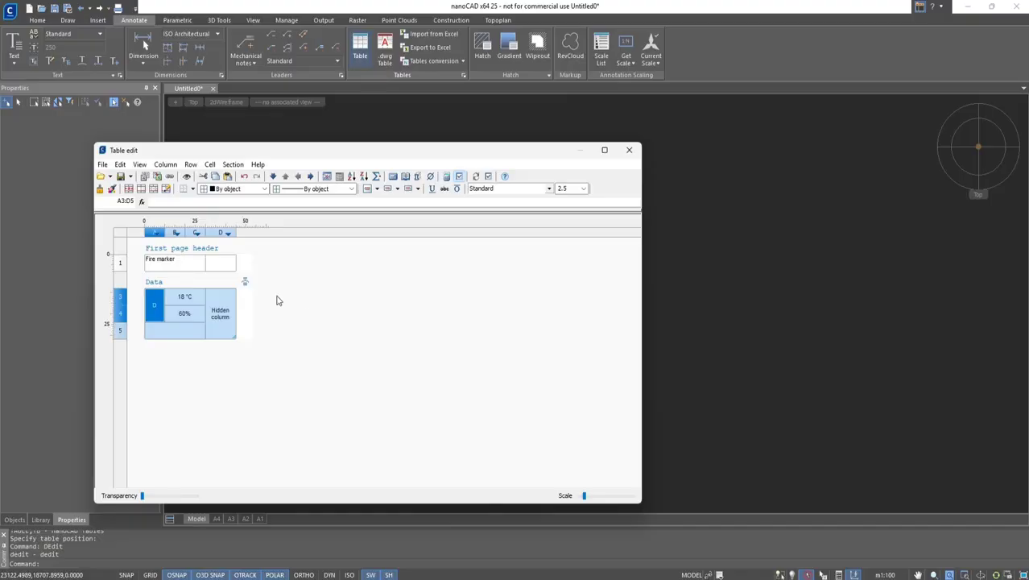
Open the table's form for editing and draw a check box about 144 by 56 near the top center of the form
{"action": "left_click", "coordinate": [103, 165]}
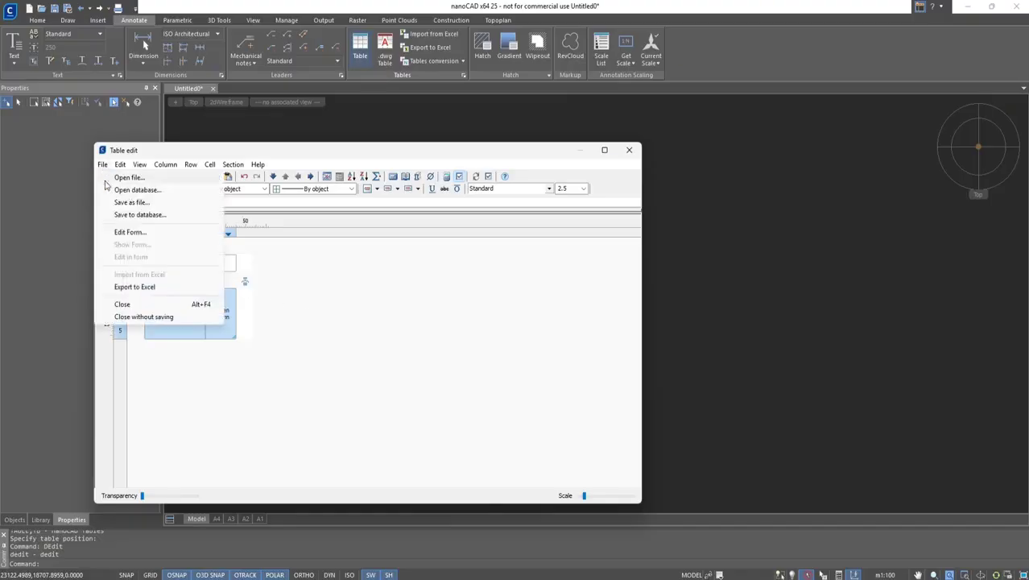
{"action": "left_click", "coordinate": [129, 232]}
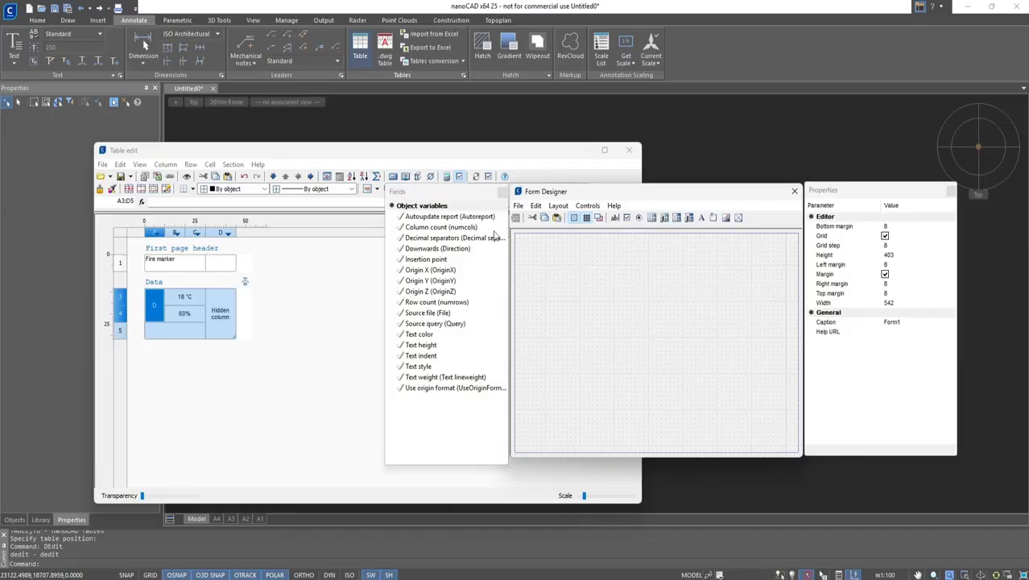
{"action": "left_click", "coordinate": [628, 218]}
{"action": "left_click_drag", "start_coordinate": [573, 242], "coordinate": [652, 275]}
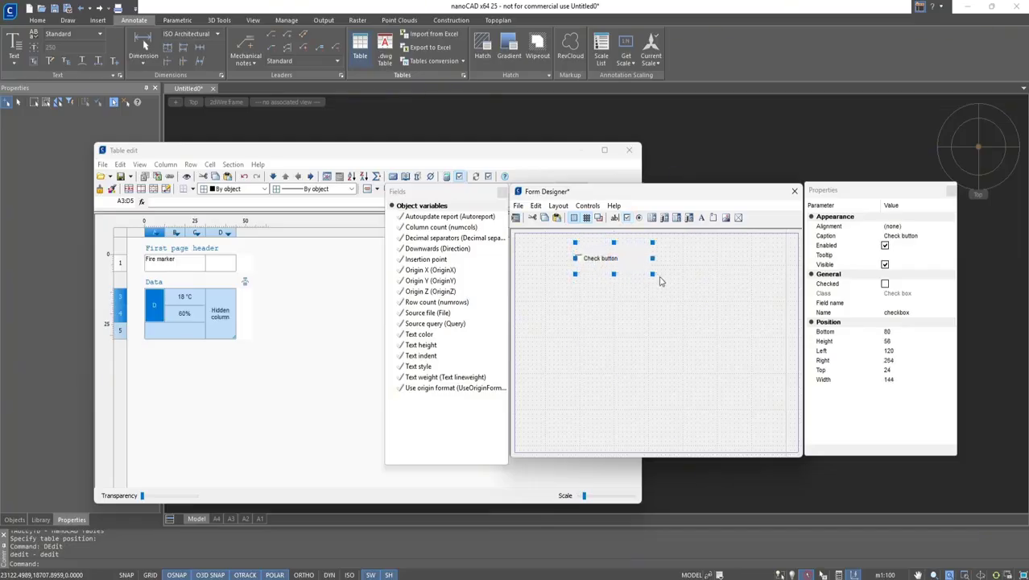
Set the check box's caption to Fire label on/off and bind it to the field name checkboxFireLabel
{"action": "double_click", "coordinate": [900, 234]}
{"action": "type", "text": "Fire label"}
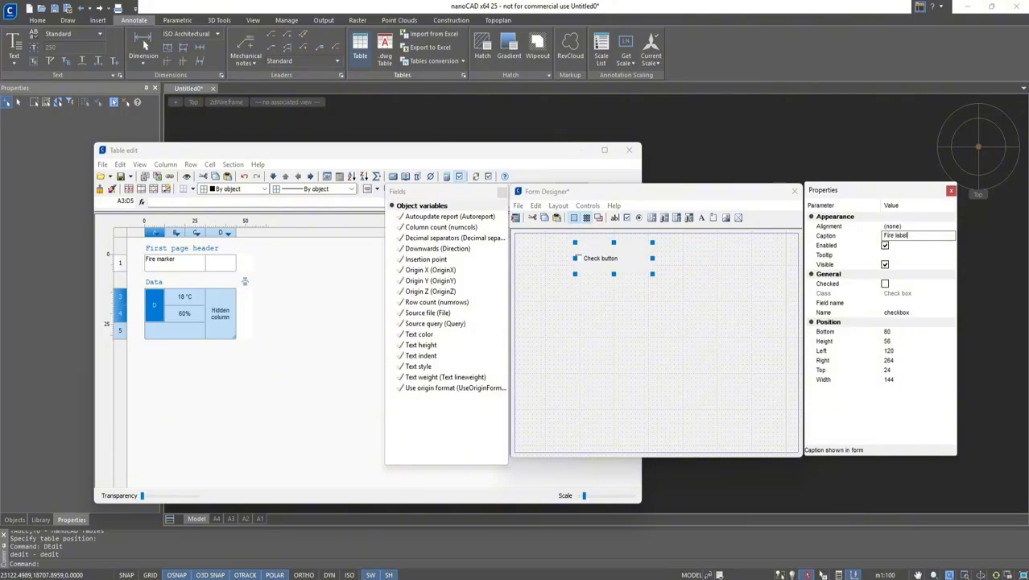
{"action": "type", "text": " on/off"}
{"action": "left_click", "coordinate": [902, 244]}
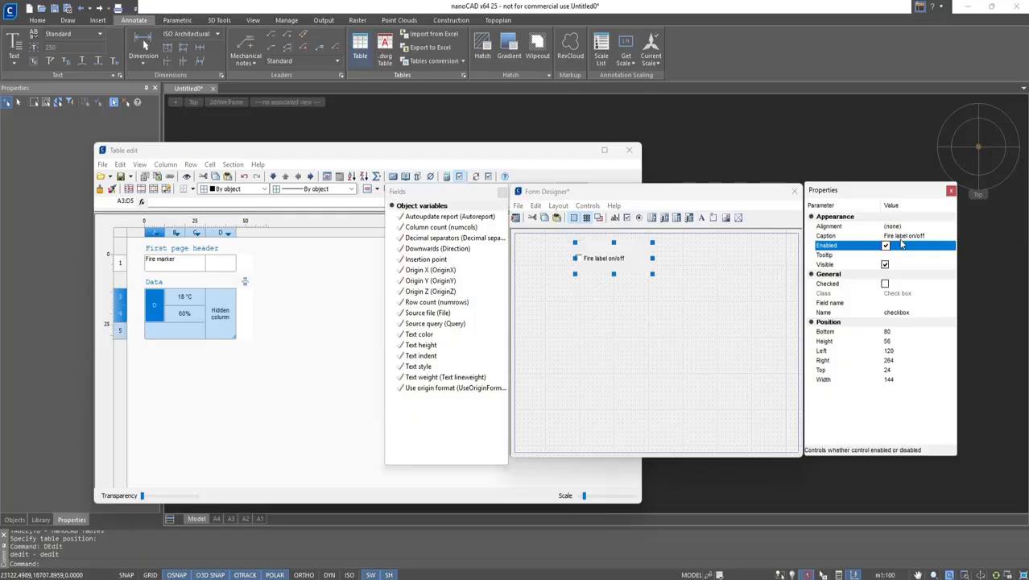
{"action": "left_click", "coordinate": [900, 302]}
{"action": "type", "text": "check"}
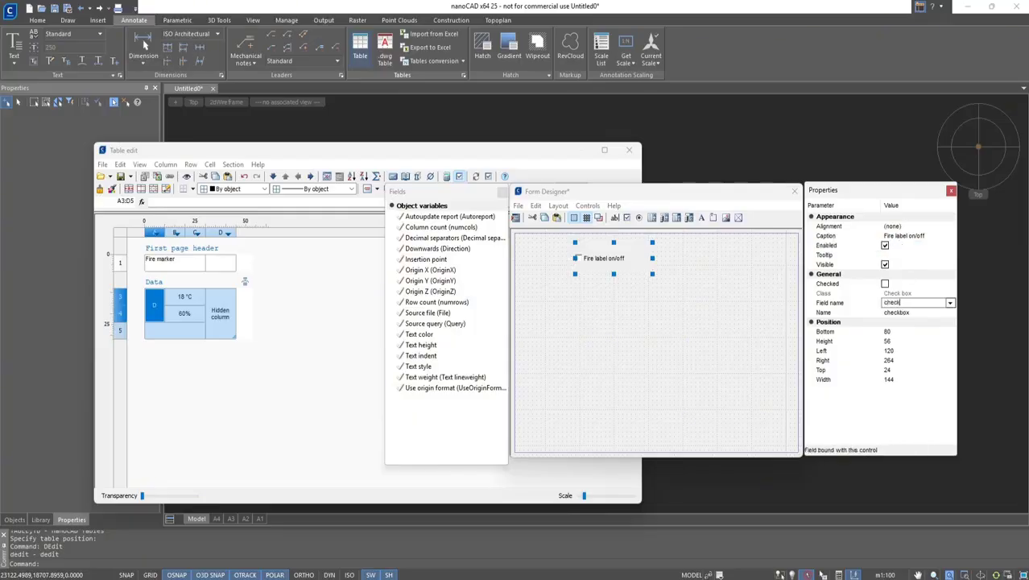
{"action": "type", "text": "boxFireLabel"}
{"action": "left_click", "coordinate": [900, 311]}
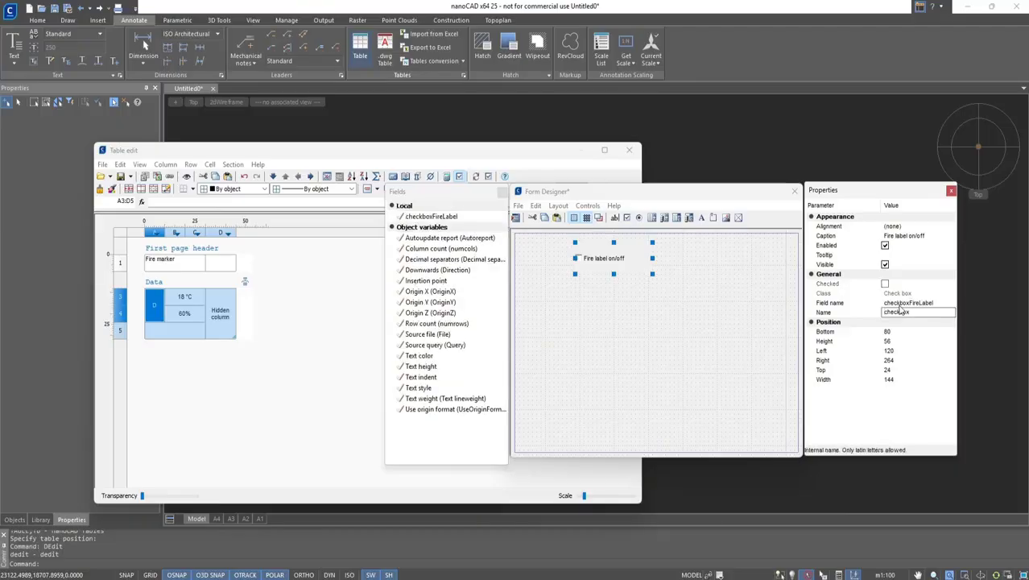
Draw an image control about 88 by 64 beside the check box and load the blue logo picture as its source
{"action": "left_click", "coordinate": [583, 206]}
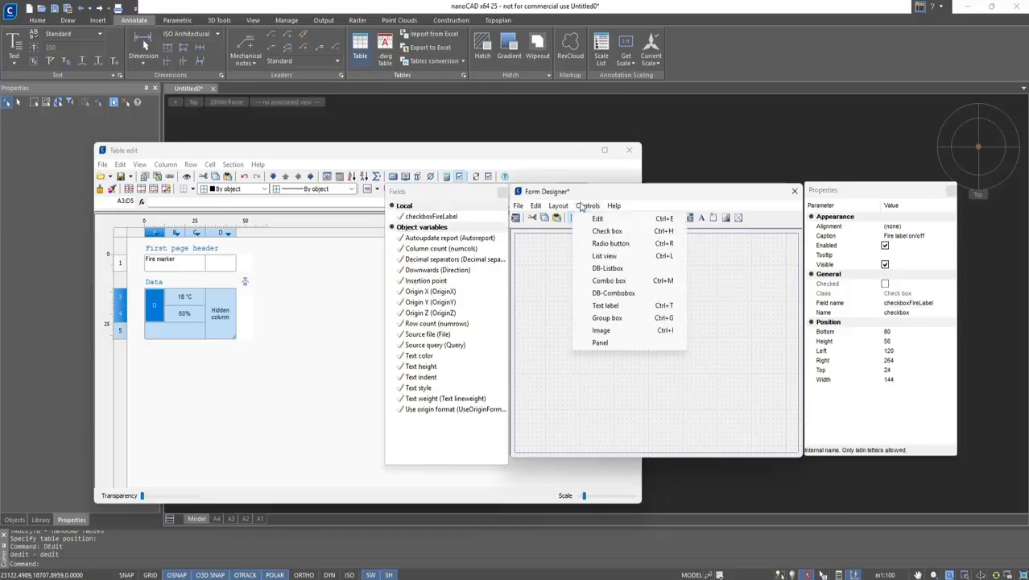
{"action": "left_click", "coordinate": [602, 330]}
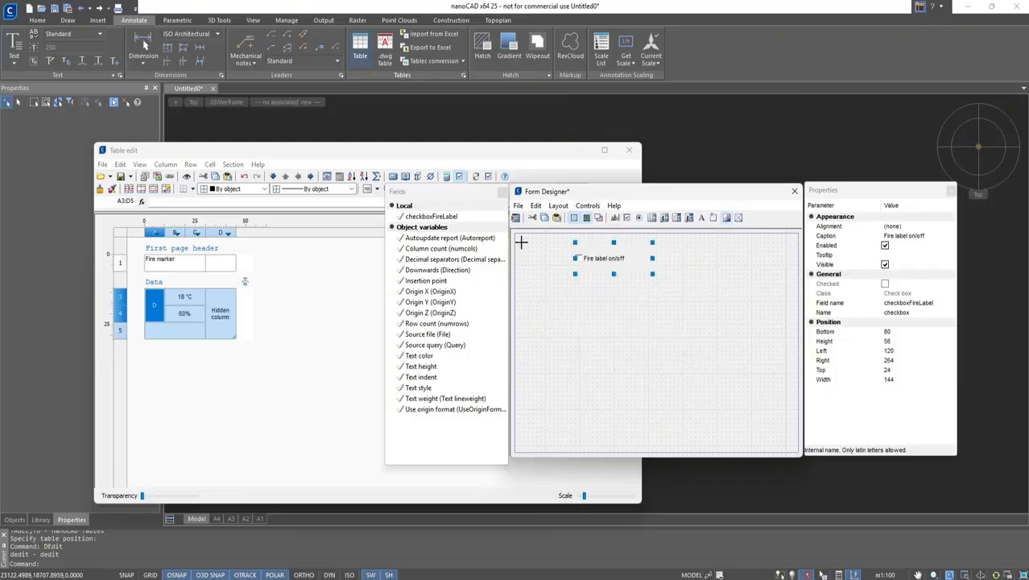
{"action": "mouse_move", "coordinate": [521, 242]}
{"action": "left_mouse_down"}
{"action": "mouse_move", "coordinate": [557, 289]}
{"action": "mouse_move", "coordinate": [571, 277]}
{"action": "left_mouse_up"}
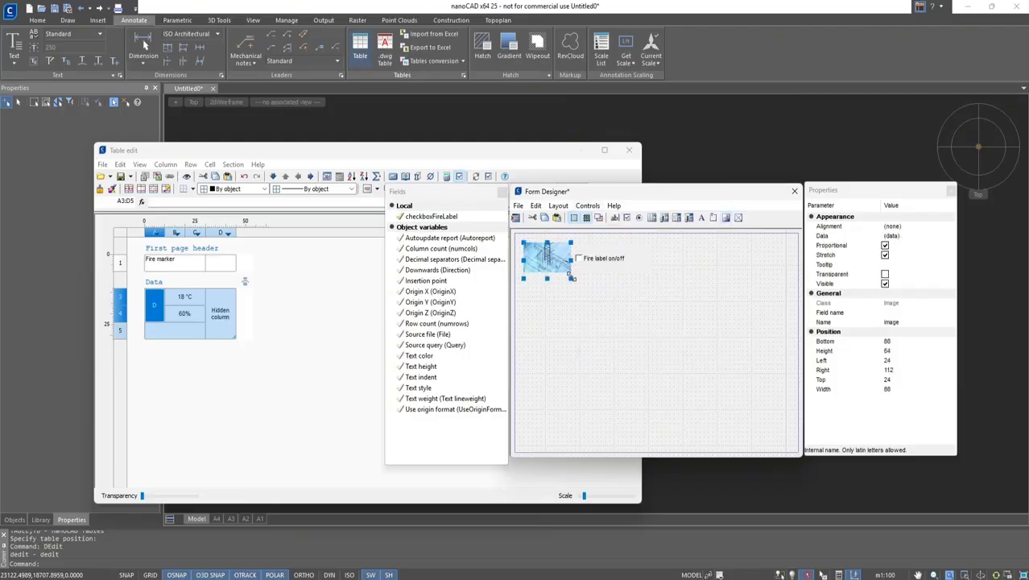
{"action": "left_click", "coordinate": [953, 235]}
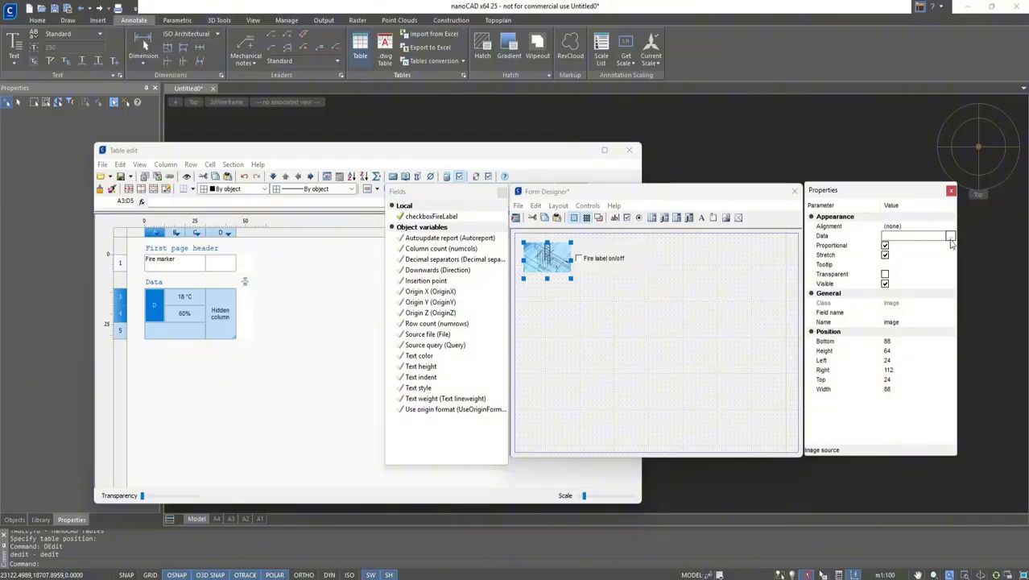
{"action": "left_click", "coordinate": [950, 236]}
{"action": "double_click", "coordinate": [636, 299]}
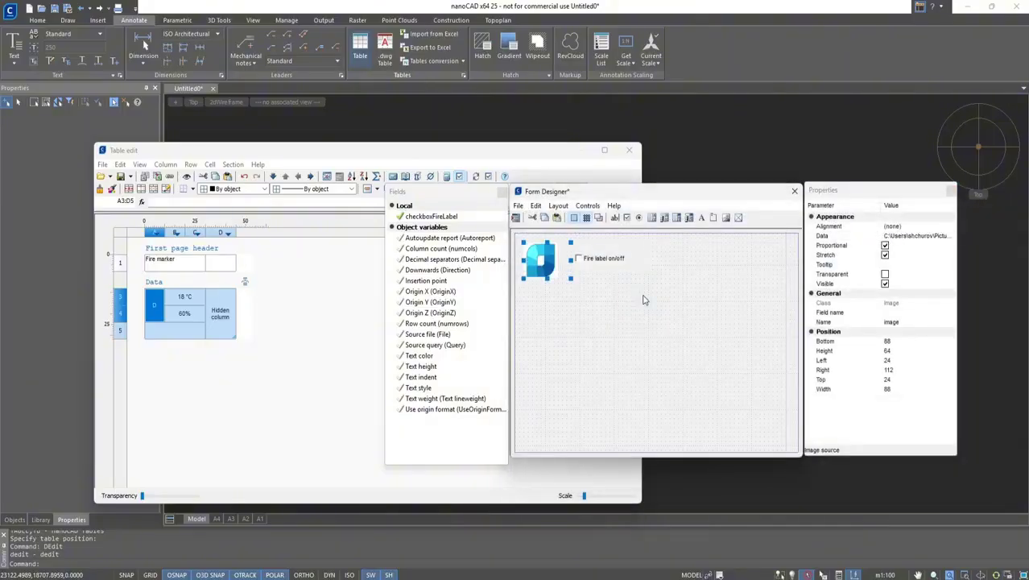
Narrow the image control to fit the logo and move the check box closer to it
{"action": "mouse_move", "coordinate": [571, 259]}
{"action": "left_mouse_down"}
{"action": "mouse_move", "coordinate": [560, 268]}
{"action": "mouse_move", "coordinate": [545, 258]}
{"action": "mouse_move", "coordinate": [597, 260]}
{"action": "mouse_move", "coordinate": [586, 260]}
{"action": "left_mouse_up"}
{"action": "left_click", "coordinate": [603, 261]}
{"action": "left_click", "coordinate": [577, 299]}
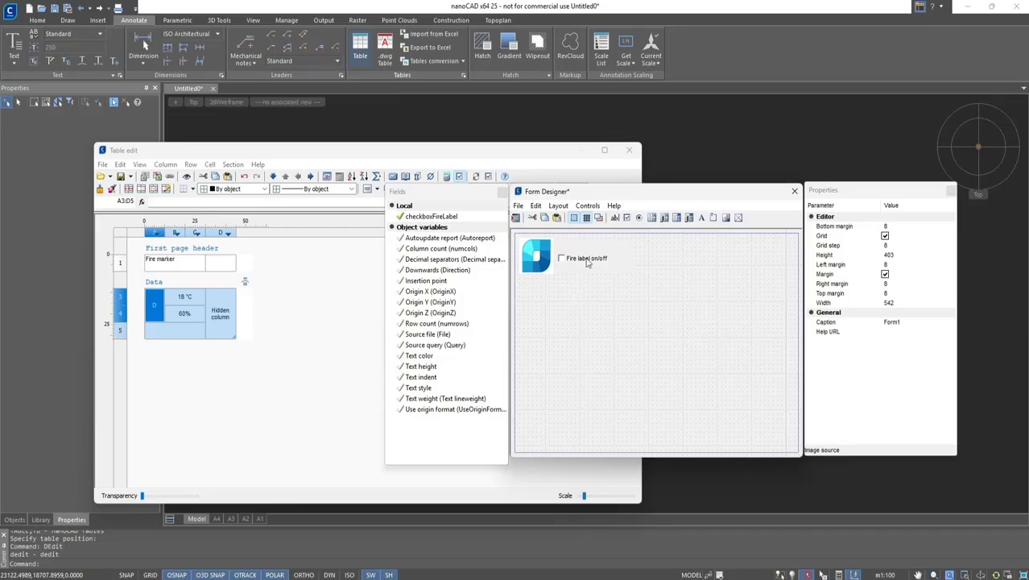
Draw a combo box about 184 by 64 below the image and bind it to the field name FireClass
{"action": "left_click", "coordinate": [588, 207]}
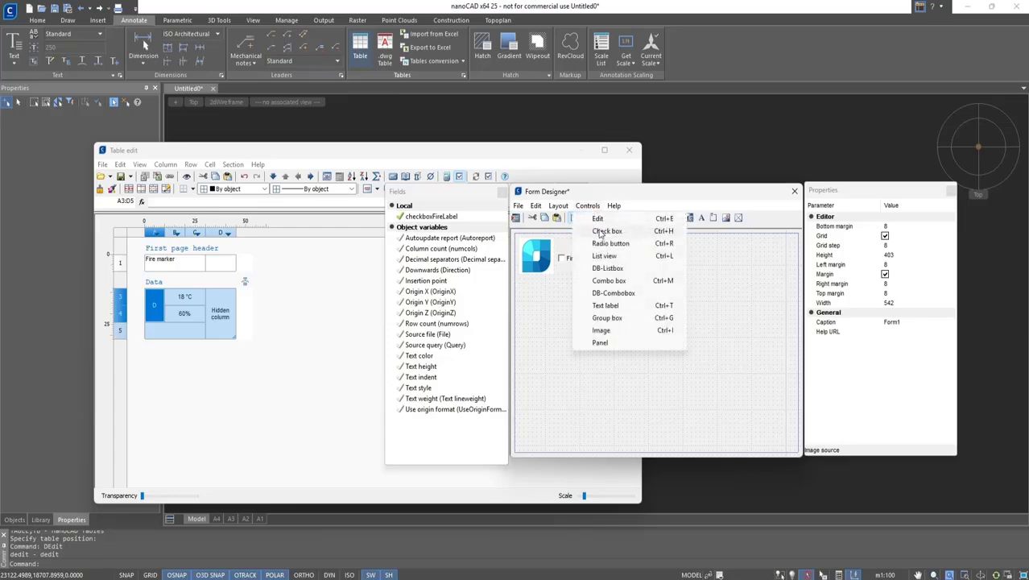
{"action": "left_click", "coordinate": [606, 280]}
{"action": "mouse_move", "coordinate": [527, 287]}
{"action": "left_mouse_down"}
{"action": "mouse_move", "coordinate": [623, 304]}
{"action": "mouse_move", "coordinate": [622, 317]}
{"action": "left_mouse_up"}
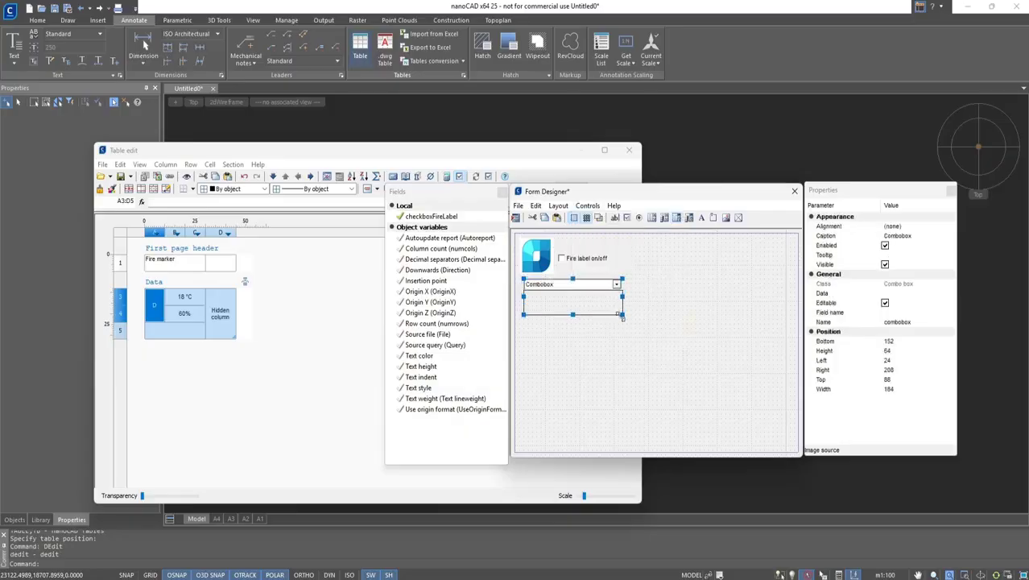
{"action": "left_click", "coordinate": [936, 312]}
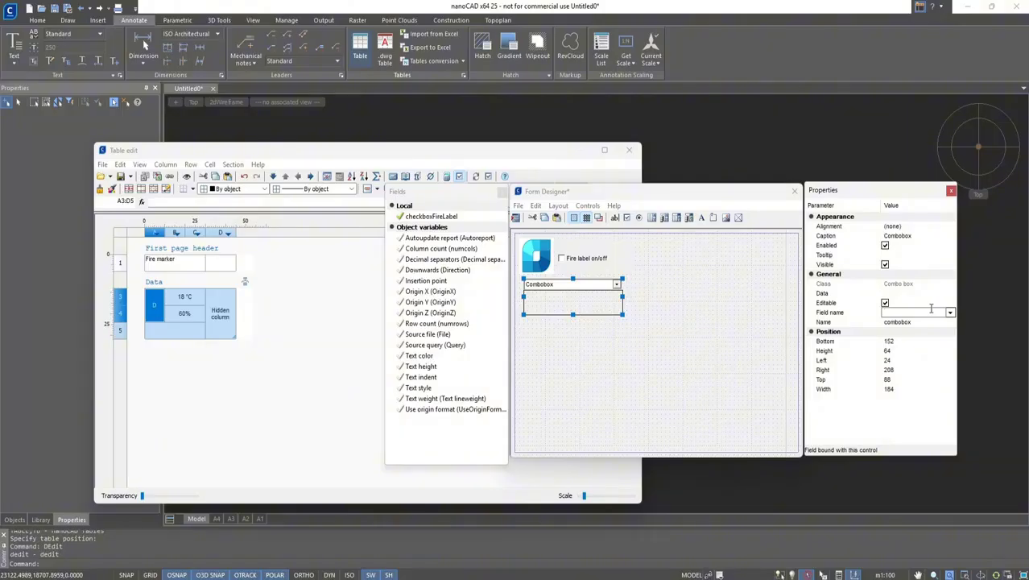
{"action": "type", "text": "FireClass"}
{"action": "key", "text": "Tab"}
Fill the combo box's data list with the entries A, B, C, D and E on separate lines
{"action": "left_click", "coordinate": [926, 295]}
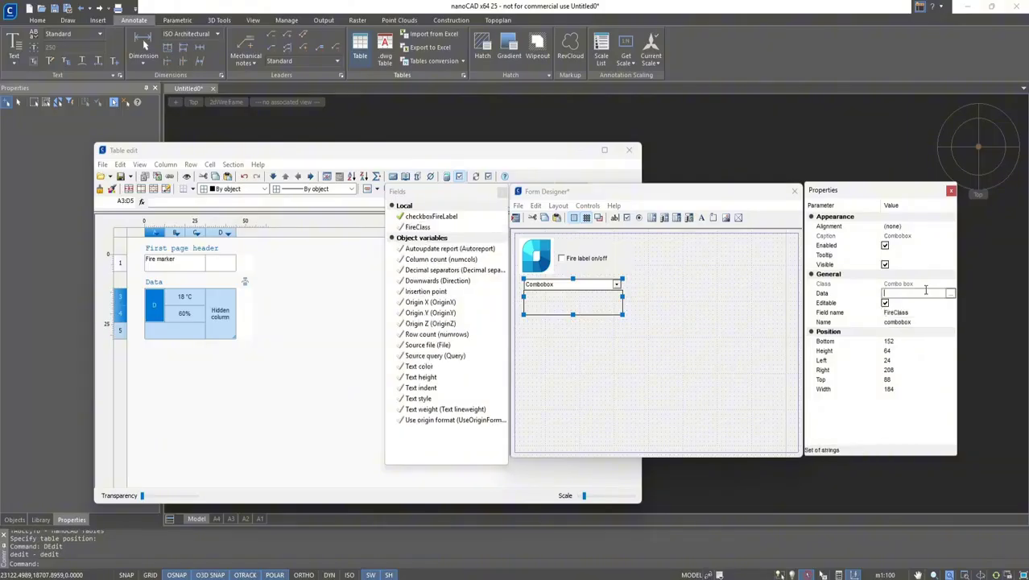
{"action": "left_click", "coordinate": [951, 296]}
{"action": "type", "text": "A"}
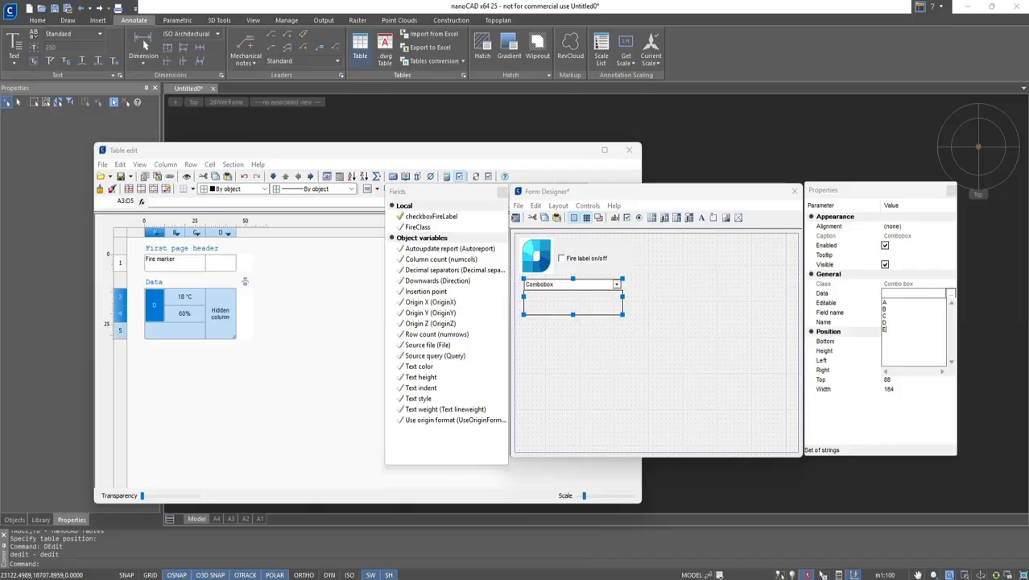
{"action": "left_click", "coordinate": [695, 347]}
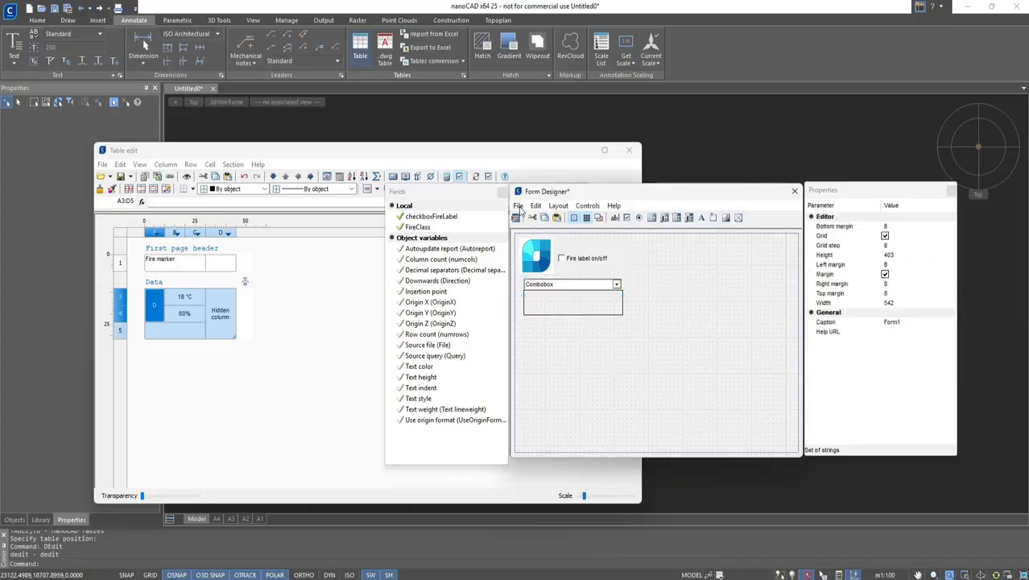
Preview the form and try out its check box and combo box list
{"action": "left_click", "coordinate": [519, 206]}
{"action": "left_click", "coordinate": [535, 226]}
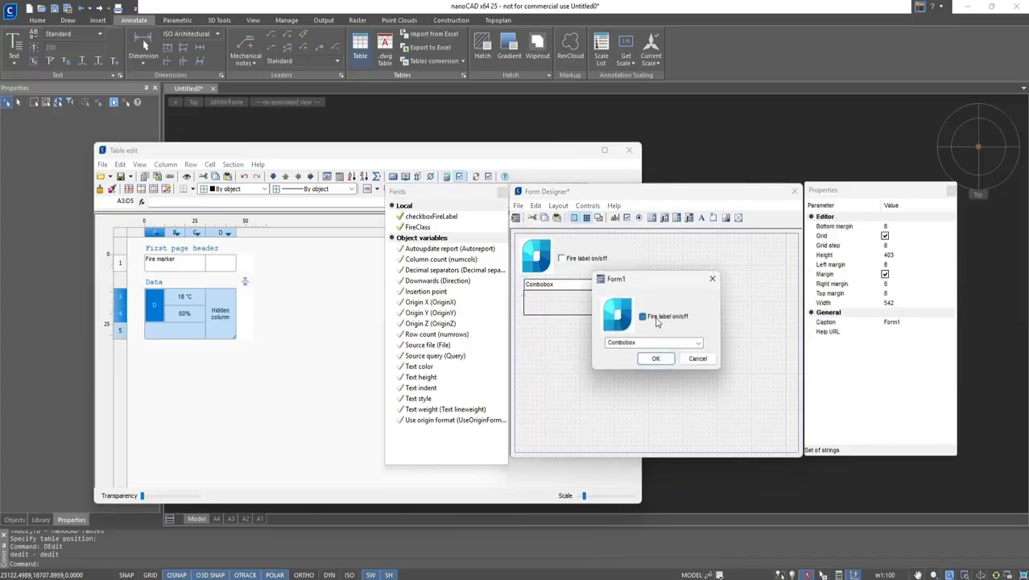
{"action": "left_click", "coordinate": [698, 342]}
{"action": "left_click", "coordinate": [671, 359]}
{"action": "left_click", "coordinate": [669, 361]}
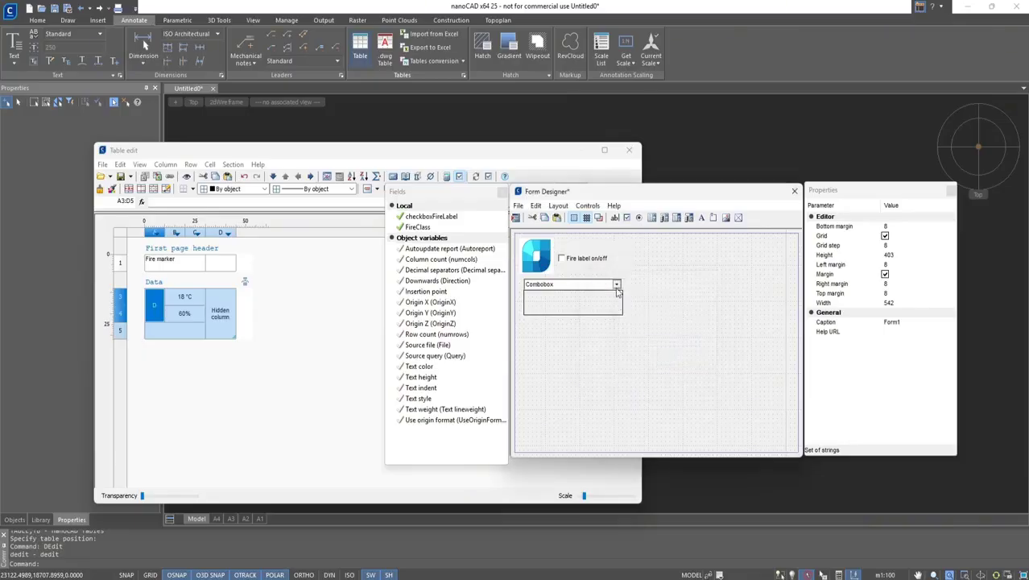
Close the form designer and start an if expression in header cell D1 with This.checkboxFireLabel as the condition
{"action": "left_click", "coordinate": [794, 191]}
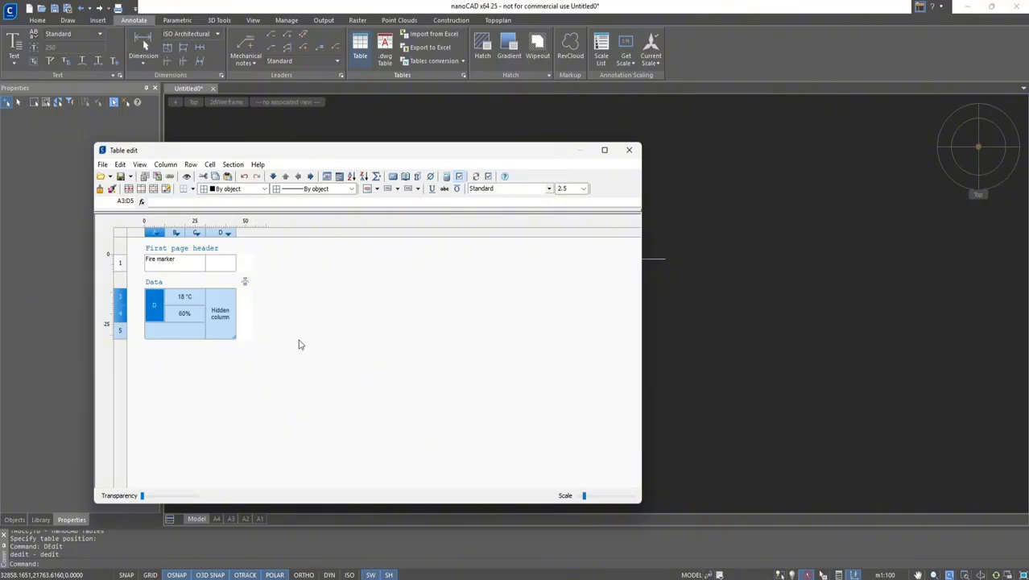
{"action": "left_click", "coordinate": [222, 264]}
{"action": "right_click", "coordinate": [224, 267]}
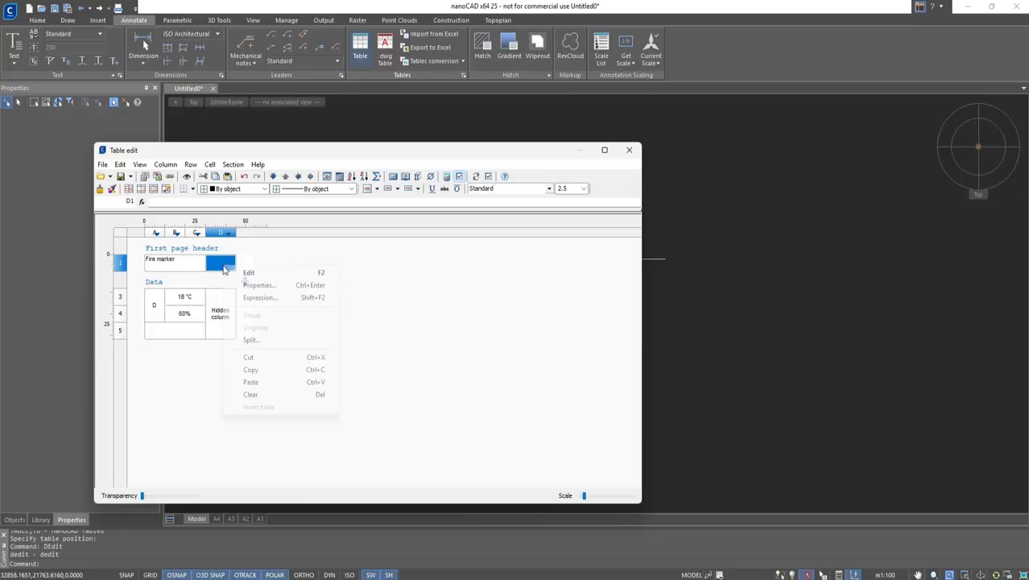
{"action": "left_click", "coordinate": [253, 298]}
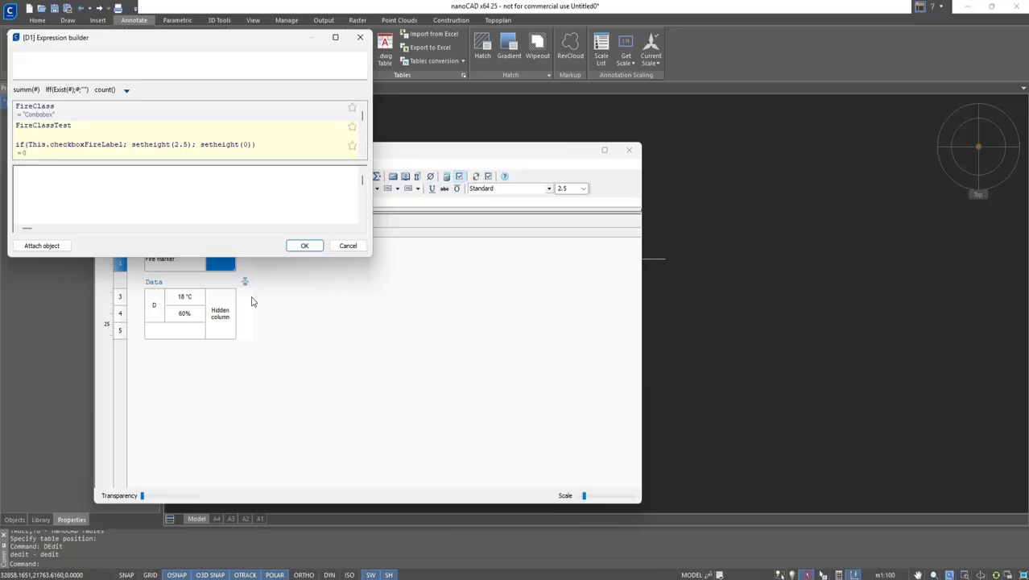
{"action": "type", "text": "if"}
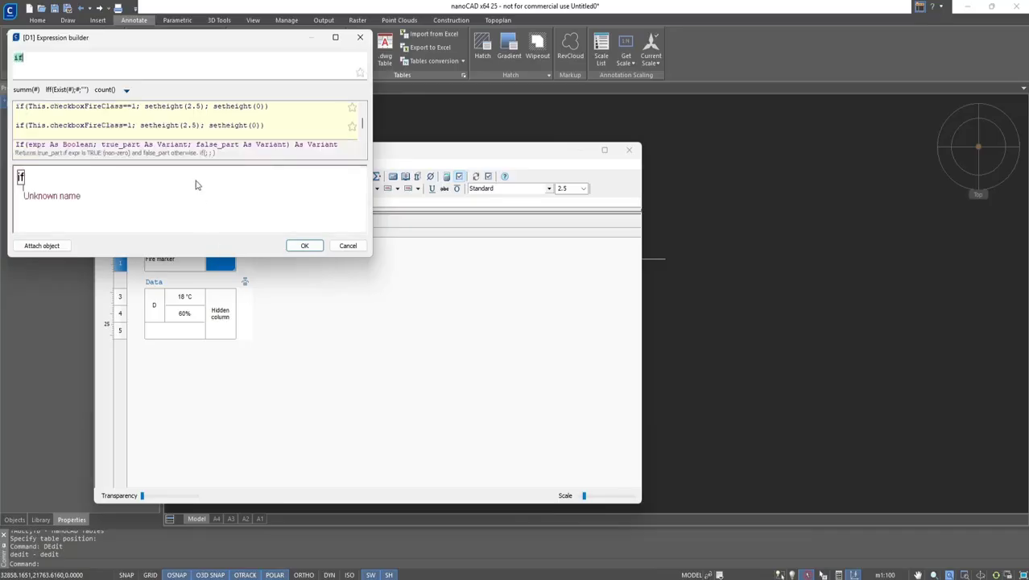
{"action": "left_click", "coordinate": [199, 150]}
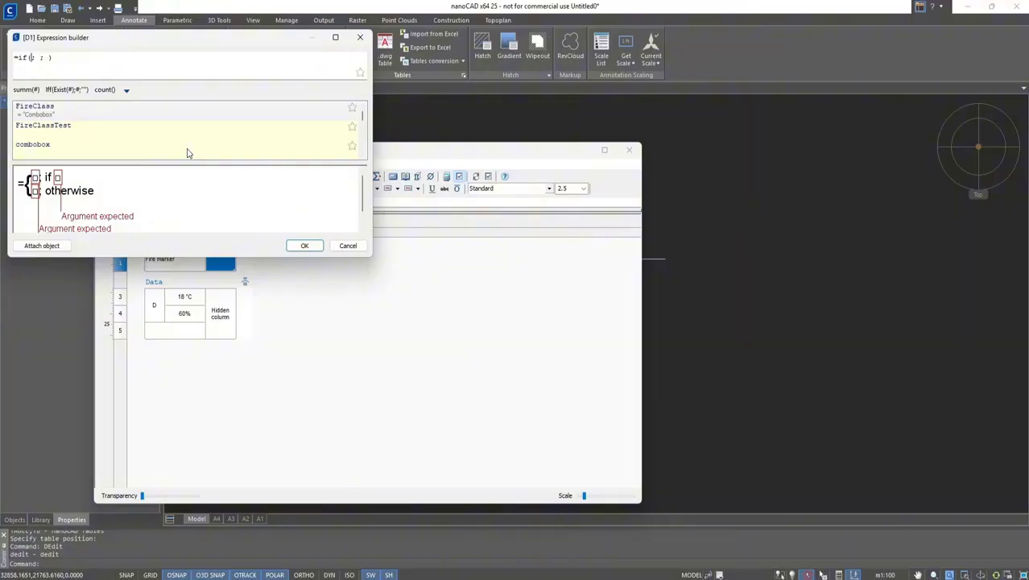
{"action": "type", "text": "checkbox"}
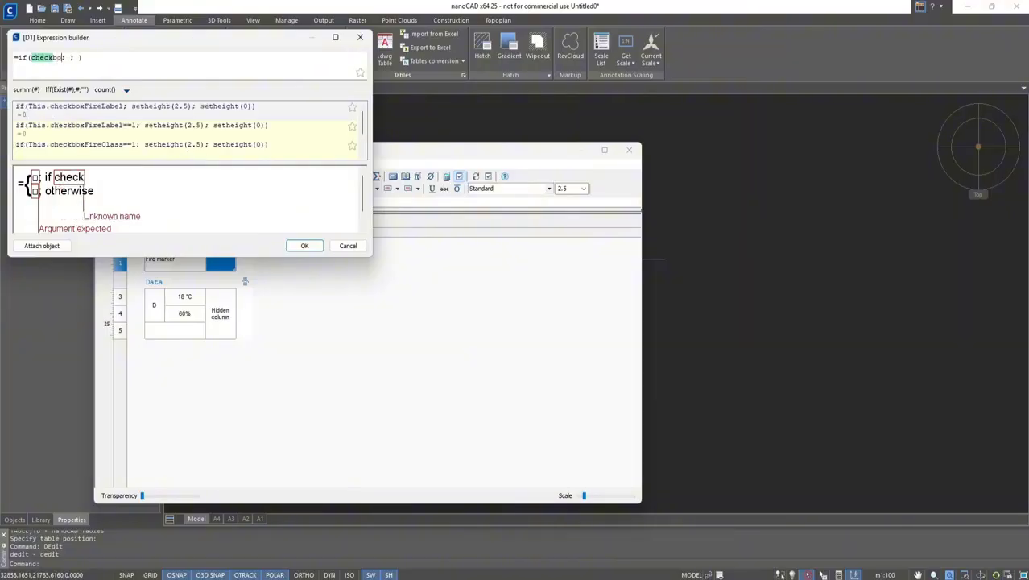
{"action": "left_click", "coordinate": [186, 149]}
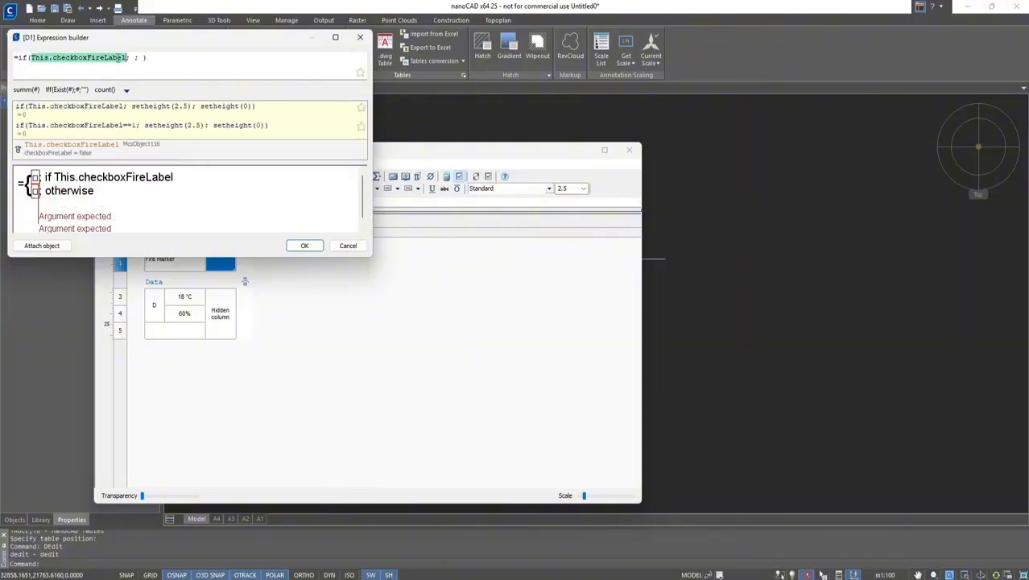
Enter setheight(2.5) as the true part of the D1 if expression
{"action": "left_click", "coordinate": [134, 57]}
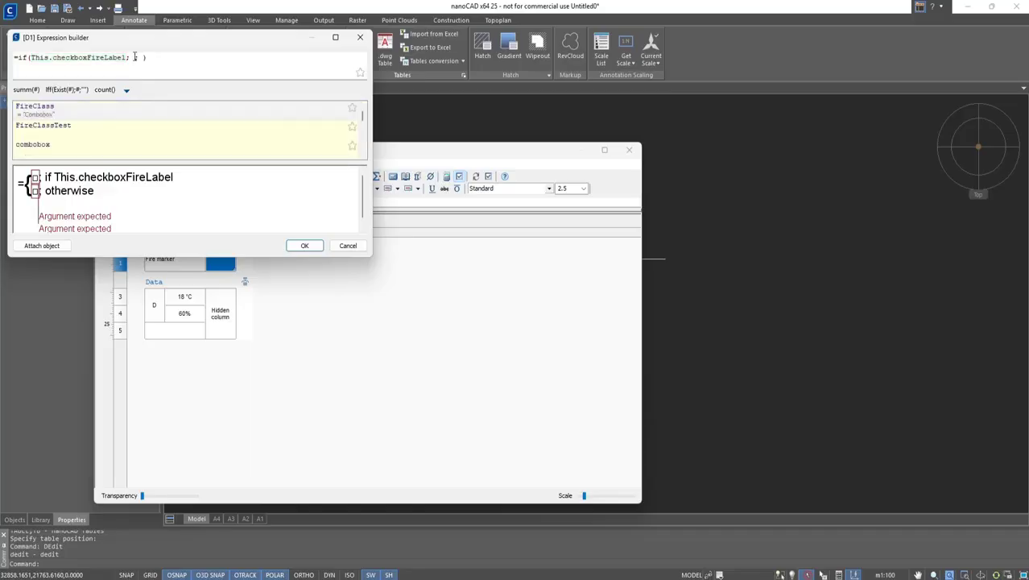
{"action": "type", "text": "set"}
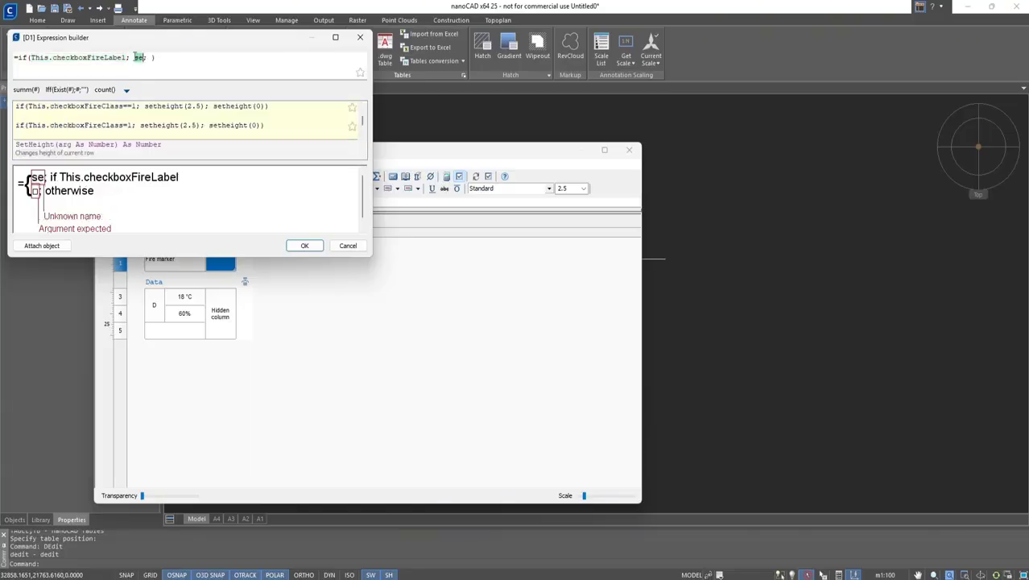
{"action": "type", "text": "Heigh"}
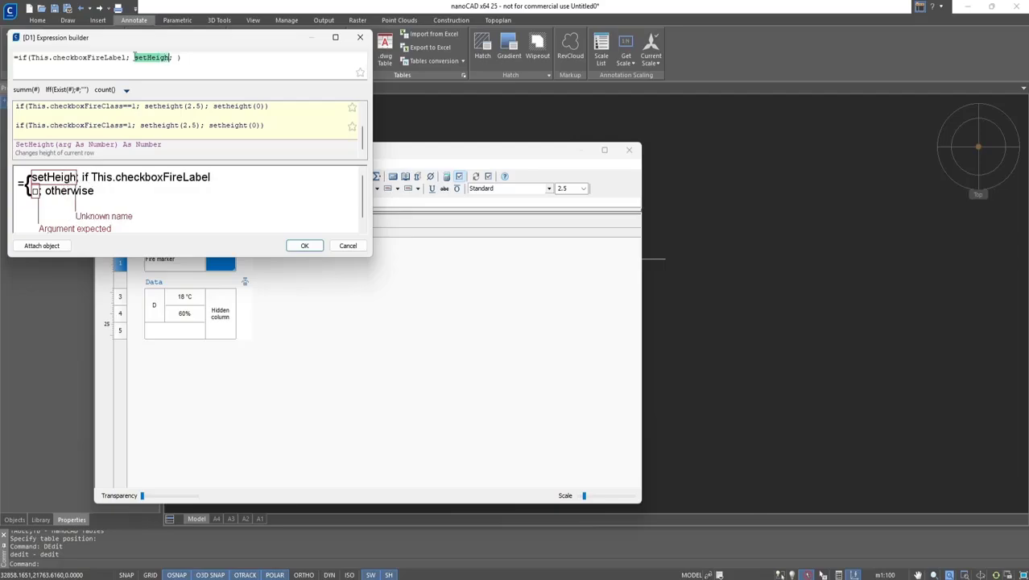
{"action": "double_click", "coordinate": [145, 149]}
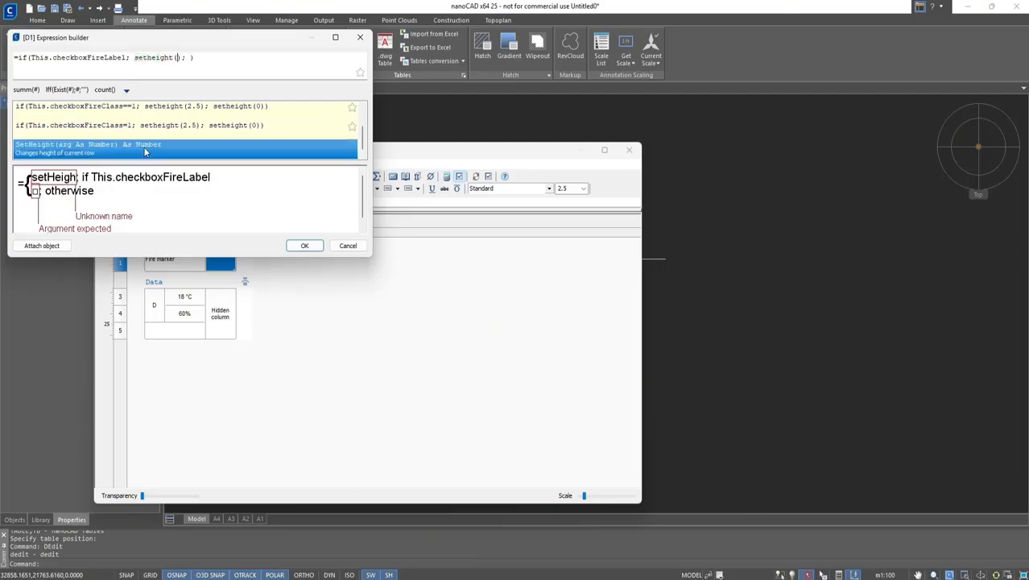
{"action": "type", "text": "2"}
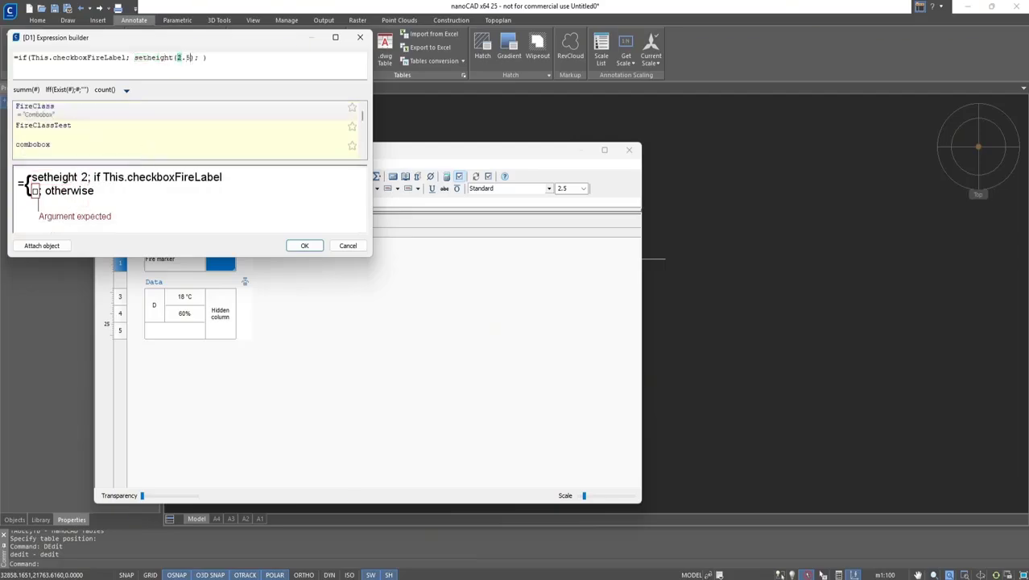
{"action": "type", "text": ".5"}
Enter setheight(0) as the false part of the if expression and apply it to cell D1
{"action": "key", "text": "Right"}
{"action": "key", "text": "Right"}
{"action": "key", "text": "Right"}
{"action": "type", "text": "setH"}
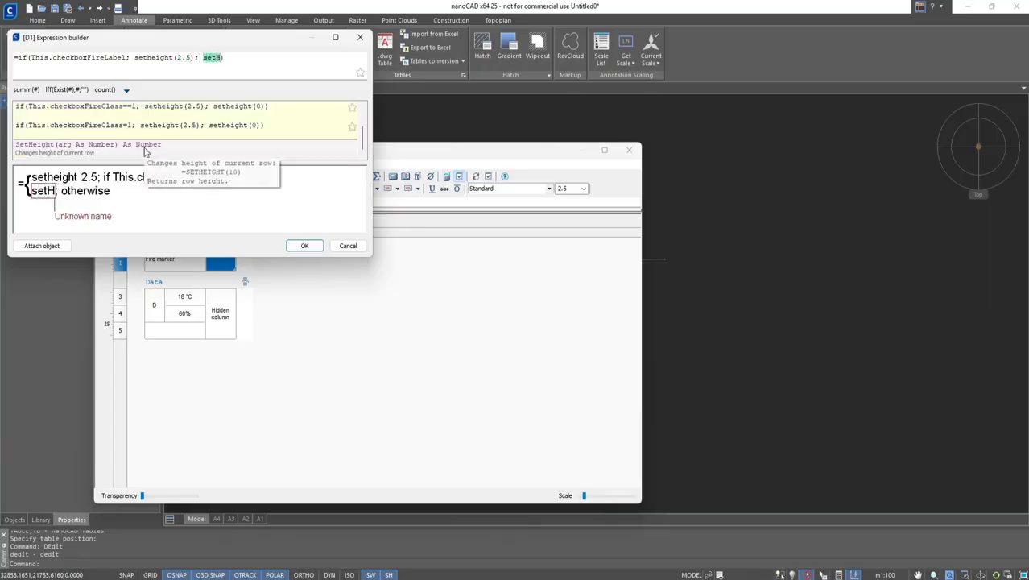
{"action": "double_click", "coordinate": [145, 146]}
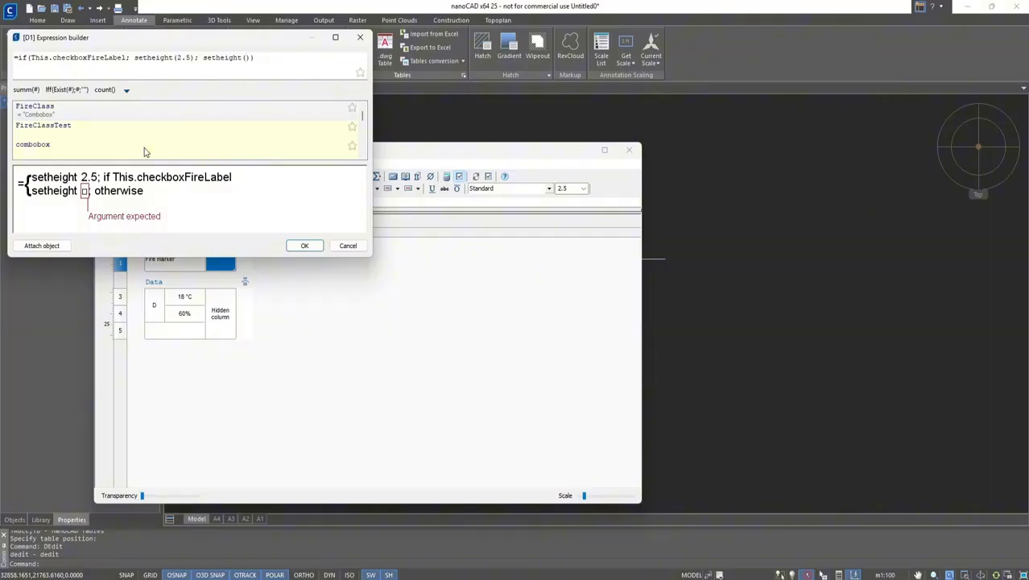
{"action": "type", "text": "0"}
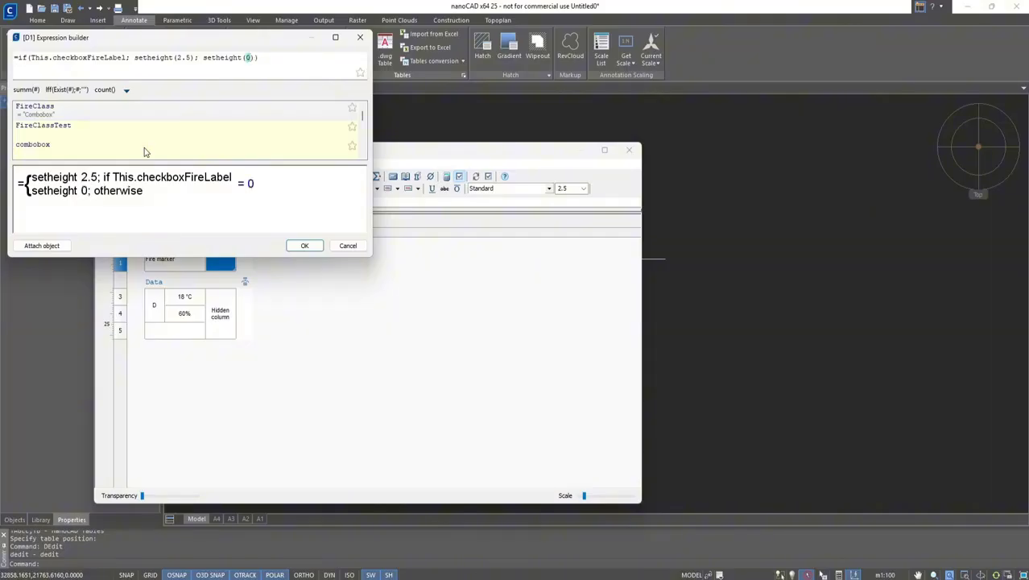
{"action": "left_click", "coordinate": [295, 246]}
Enter the formula =FireClass in the merged cell A5:C5 and close the table editor
{"action": "left_click", "coordinate": [176, 312]}
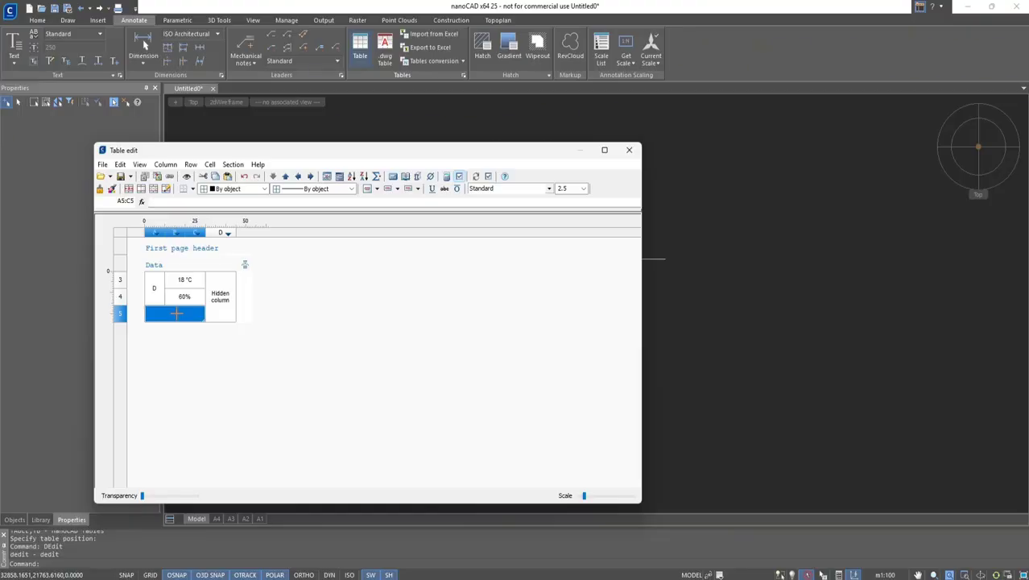
{"action": "type", "text": "=FireClass"}
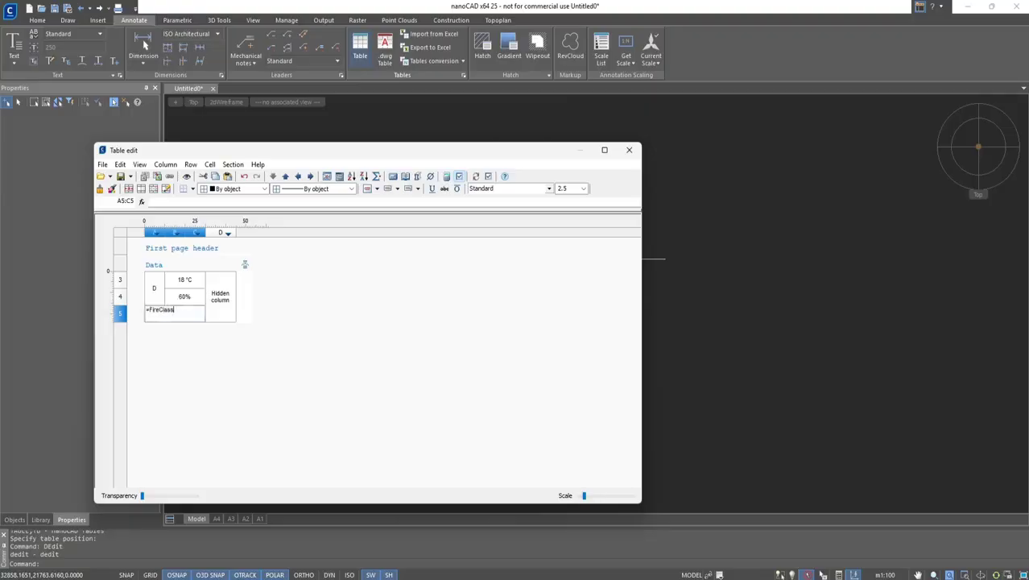
{"action": "key", "text": "Return"}
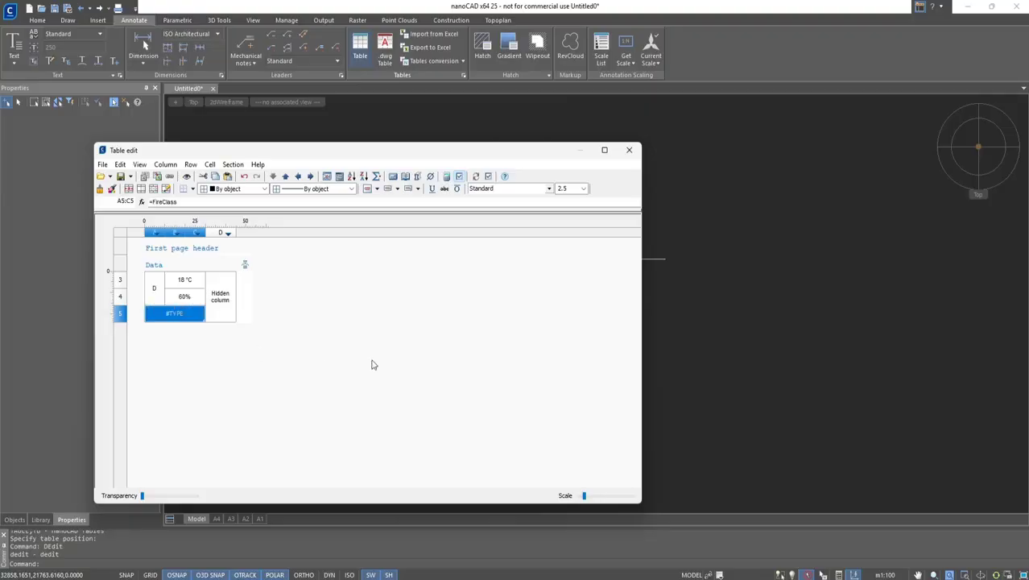
{"action": "left_click", "coordinate": [629, 150]}
Open the table's form, choose fire class C, turn on the fire label option and confirm
{"action": "scroll", "coordinate": [345, 344], "scroll_direction": "up", "scroll_amount": 2}
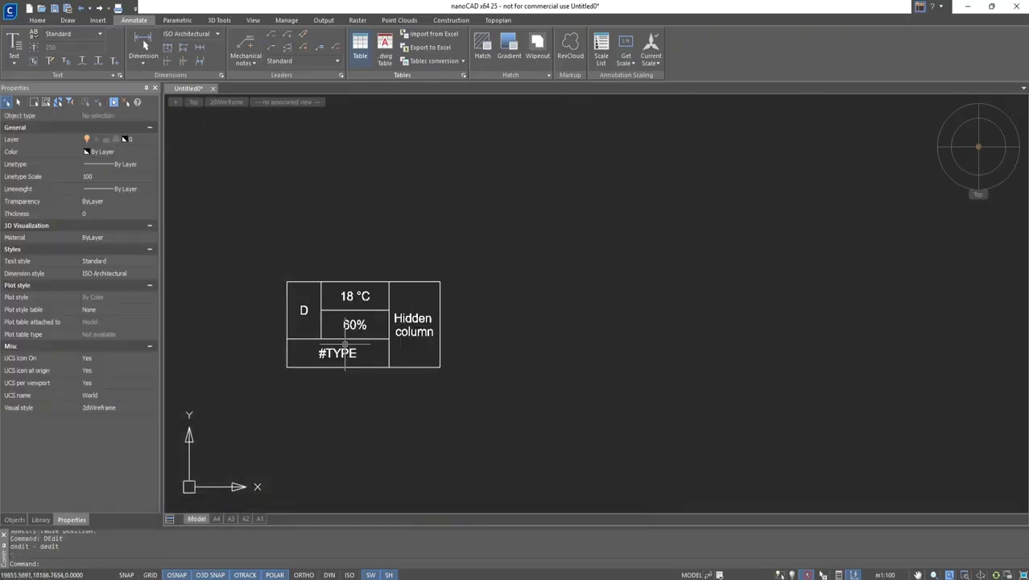
{"action": "left_click", "coordinate": [344, 344]}
{"action": "right_click", "coordinate": [345, 344]}
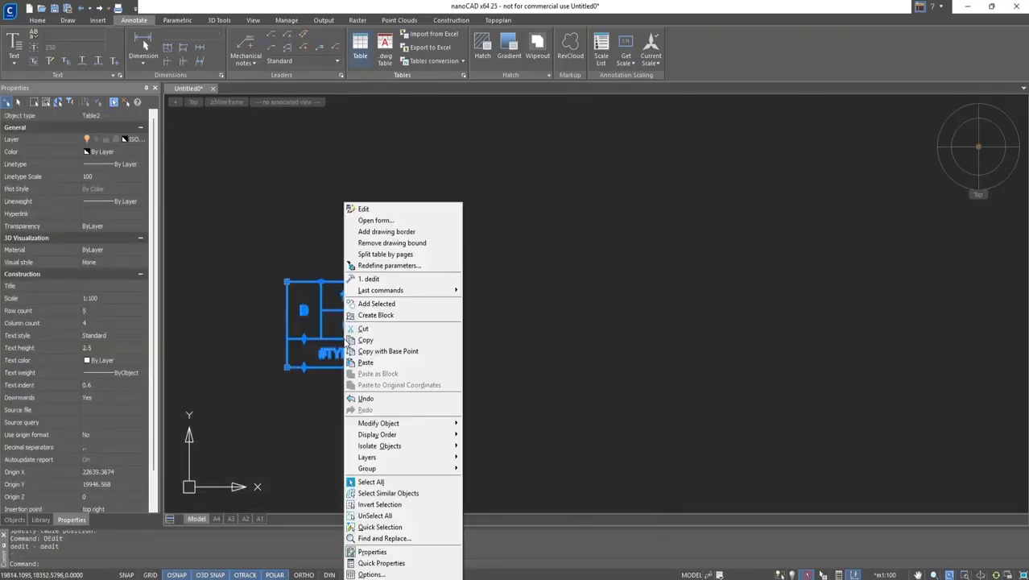
{"action": "left_click", "coordinate": [372, 219]}
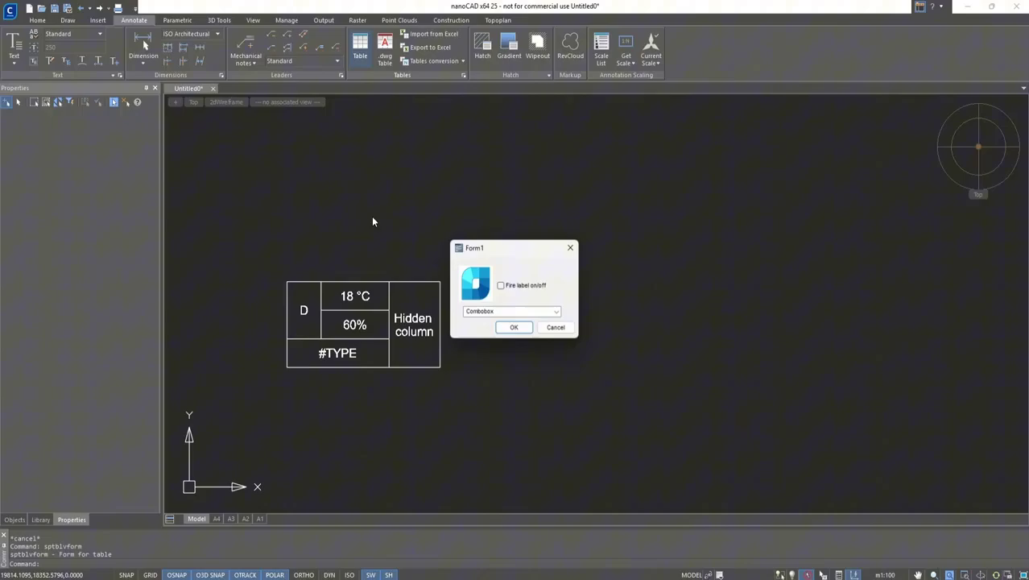
{"action": "left_click", "coordinate": [543, 310]}
{"action": "left_click", "coordinate": [509, 334]}
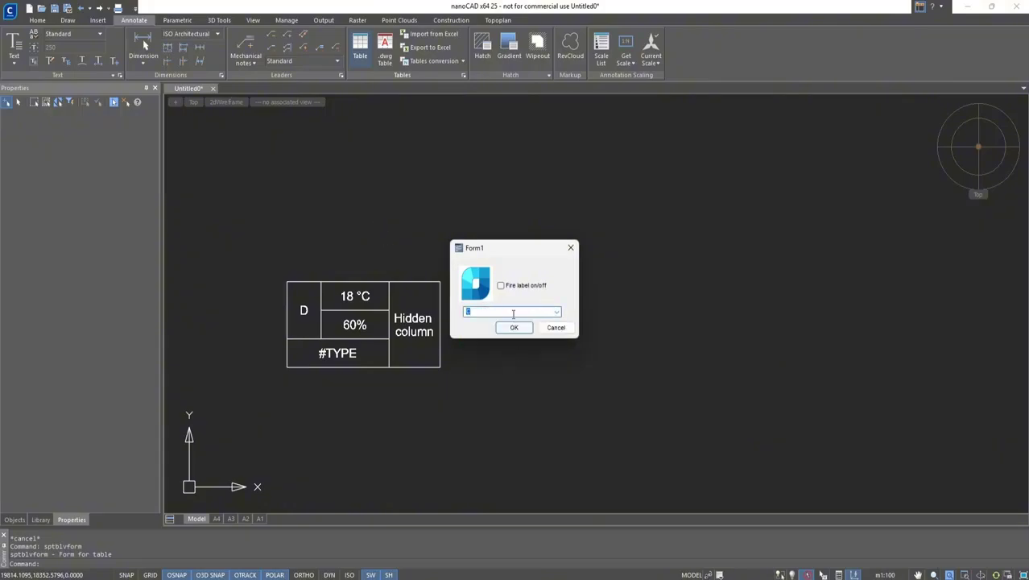
{"action": "left_click", "coordinate": [501, 285]}
{"action": "left_click", "coordinate": [514, 327]}
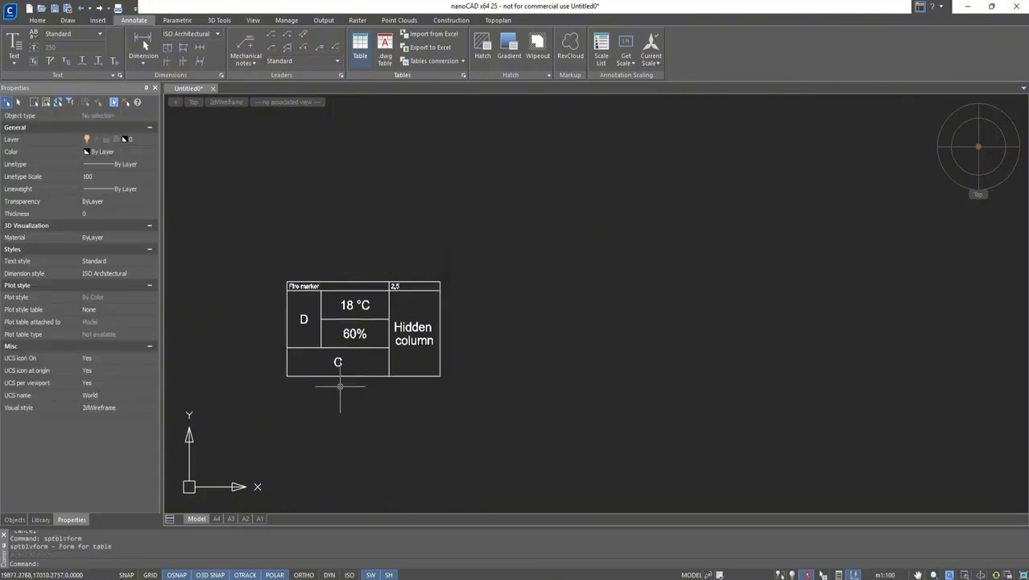
Open the fire marker table for editing and hide column D, which holds the "Hidden column" text
{"action": "middle_click_drag", "start_coordinate": [301, 373], "coordinate": [378, 375]}
{"action": "scroll", "coordinate": [378, 375], "scroll_direction": "up", "scroll_amount": 2}
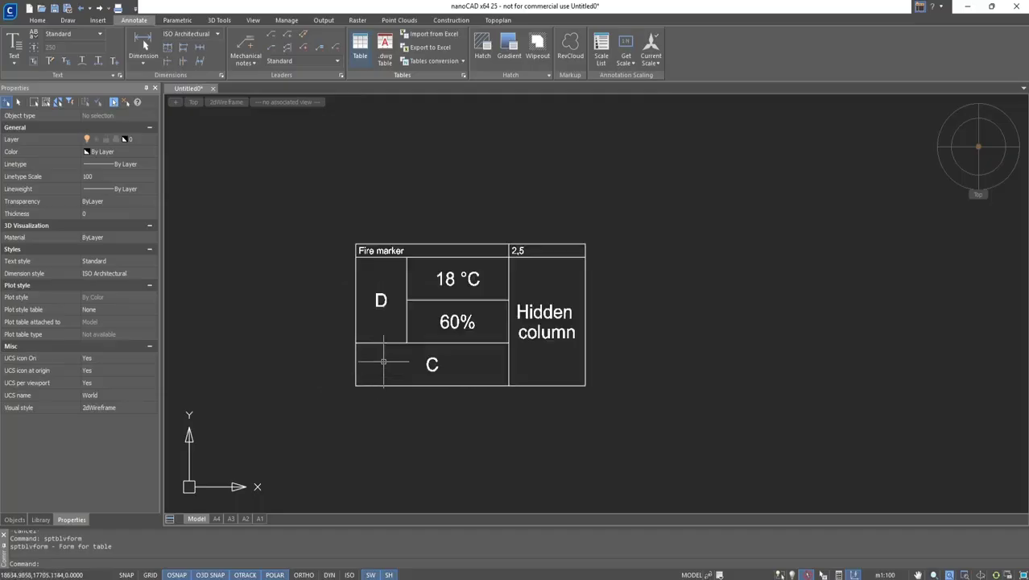
{"action": "double_click", "coordinate": [436, 290]}
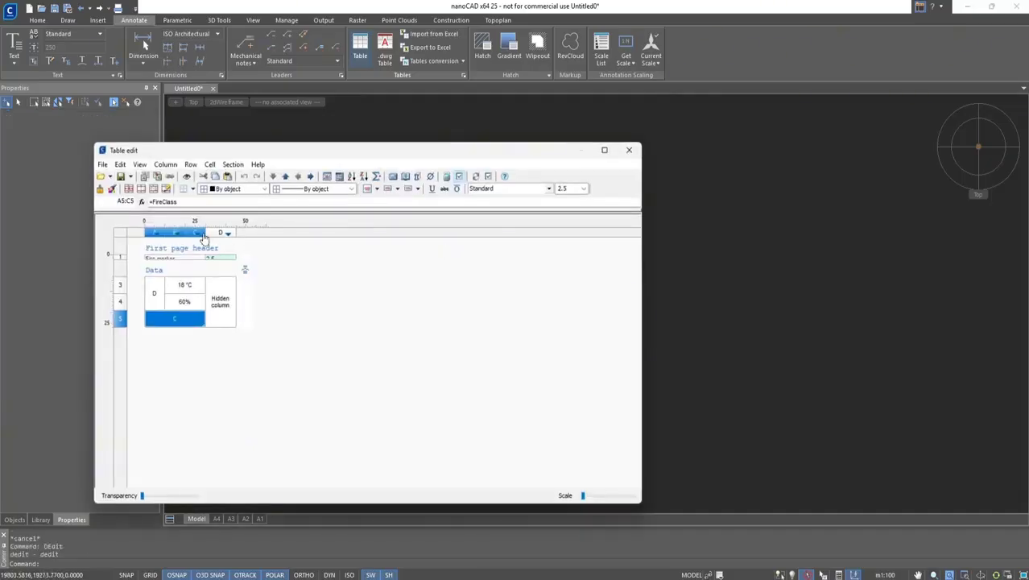
{"action": "left_click", "coordinate": [220, 233]}
{"action": "right_click", "coordinate": [224, 233]}
{"action": "left_click", "coordinate": [232, 276]}
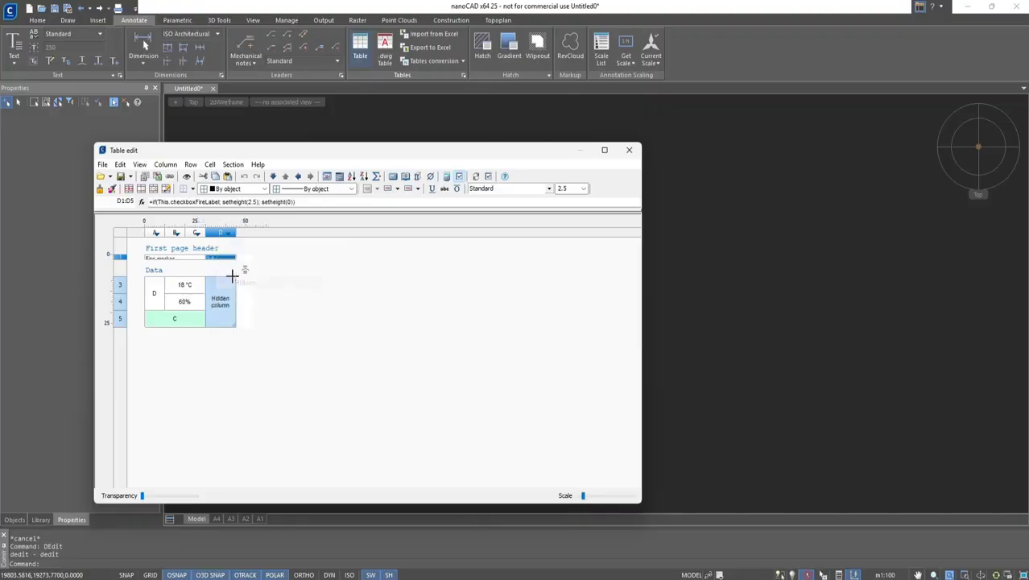
Remove the cell borders from header row A1:D1 and close the table editor
{"action": "left_click_drag", "start_coordinate": [182, 256], "coordinate": [214, 257]}
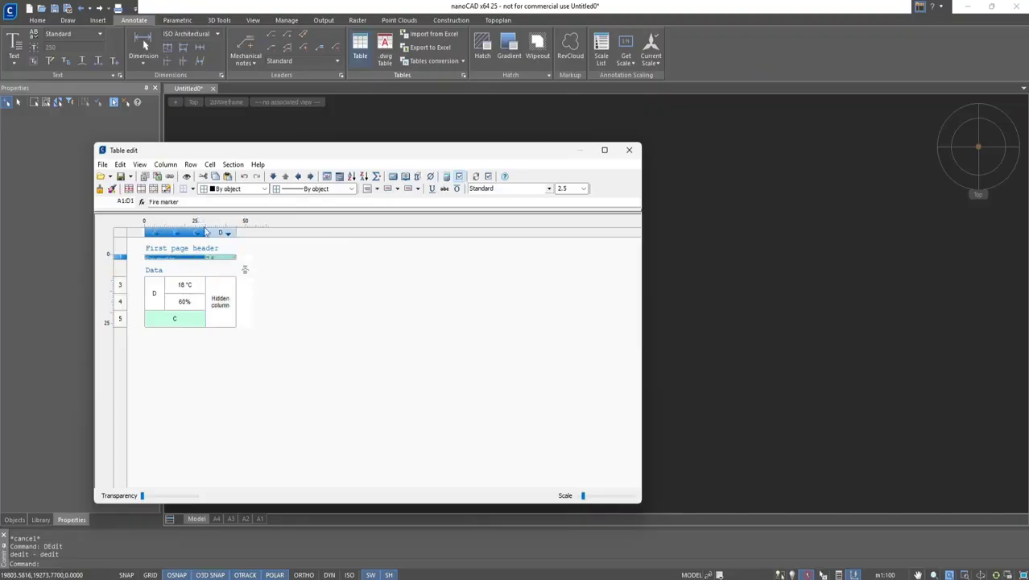
{"action": "left_click", "coordinate": [192, 188]}
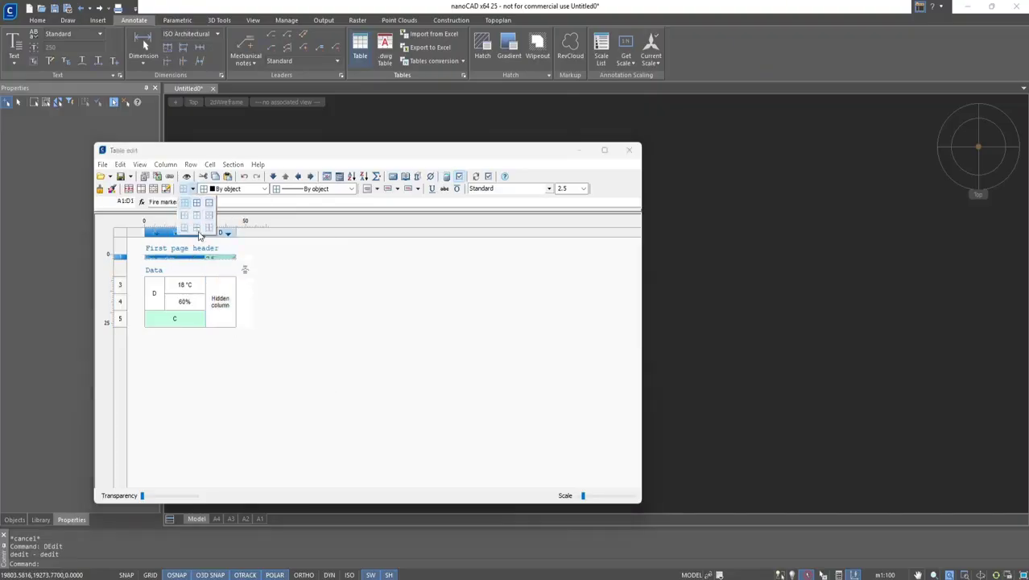
{"action": "left_click", "coordinate": [328, 238]}
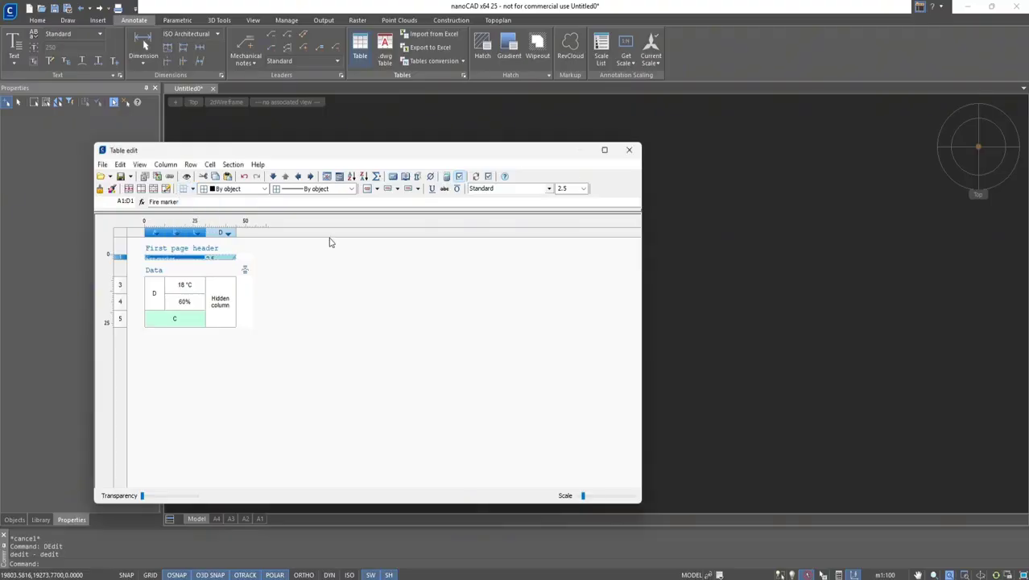
{"action": "left_click", "coordinate": [628, 150]}
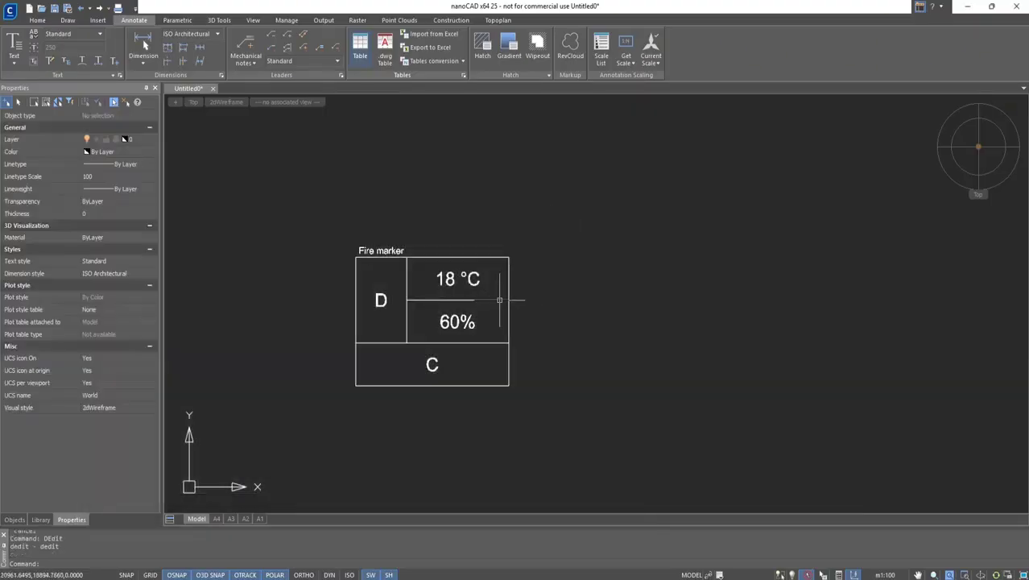
Reopen the table's form, choose fire class D, turn off the fire label option and confirm
{"action": "left_click", "coordinate": [499, 299]}
{"action": "right_click", "coordinate": [498, 201]}
{"action": "left_click", "coordinate": [527, 221]}
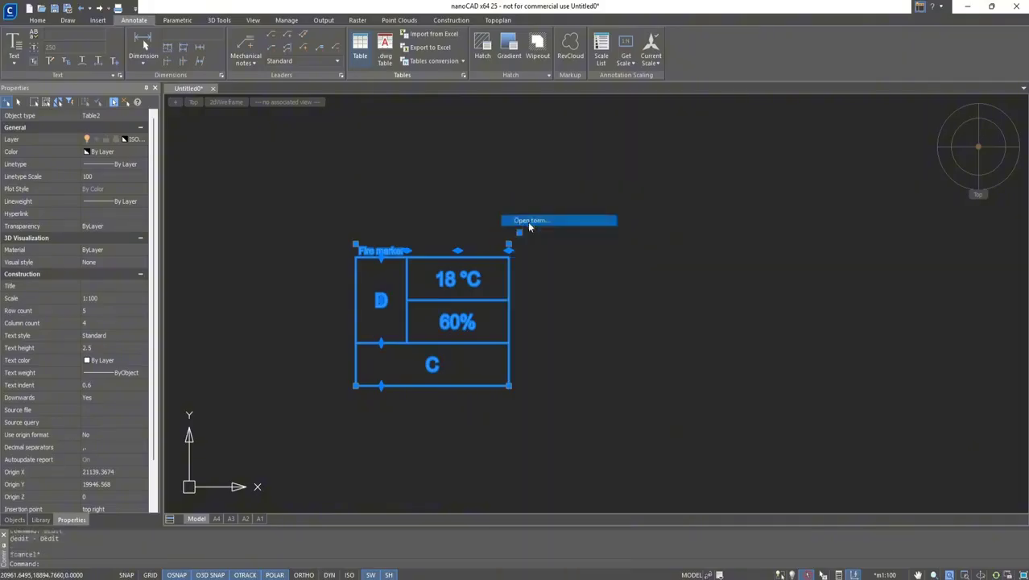
{"action": "left_click", "coordinate": [556, 312]}
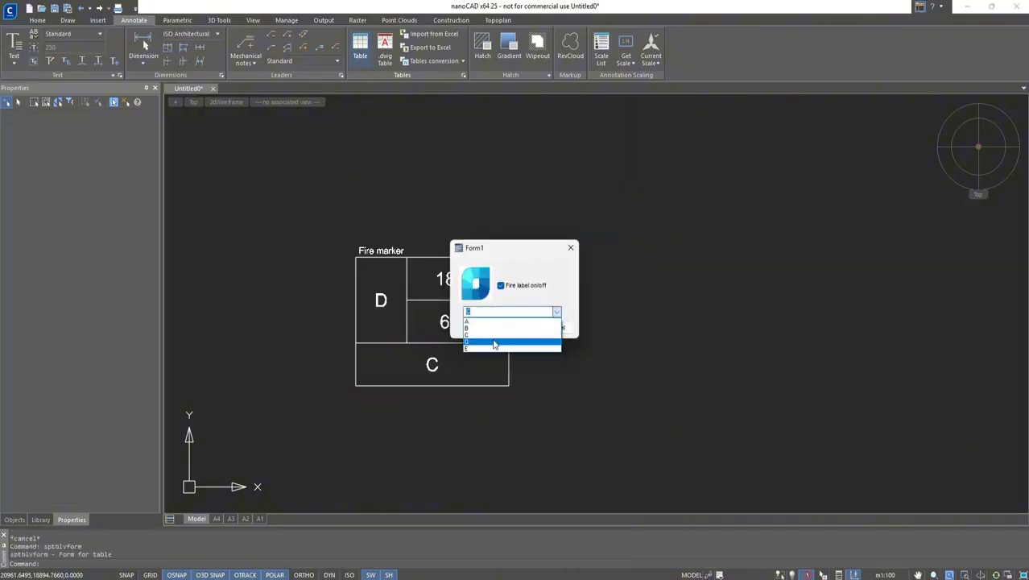
{"action": "left_click", "coordinate": [494, 344]}
{"action": "left_click", "coordinate": [500, 285]}
{"action": "left_click", "coordinate": [513, 325]}
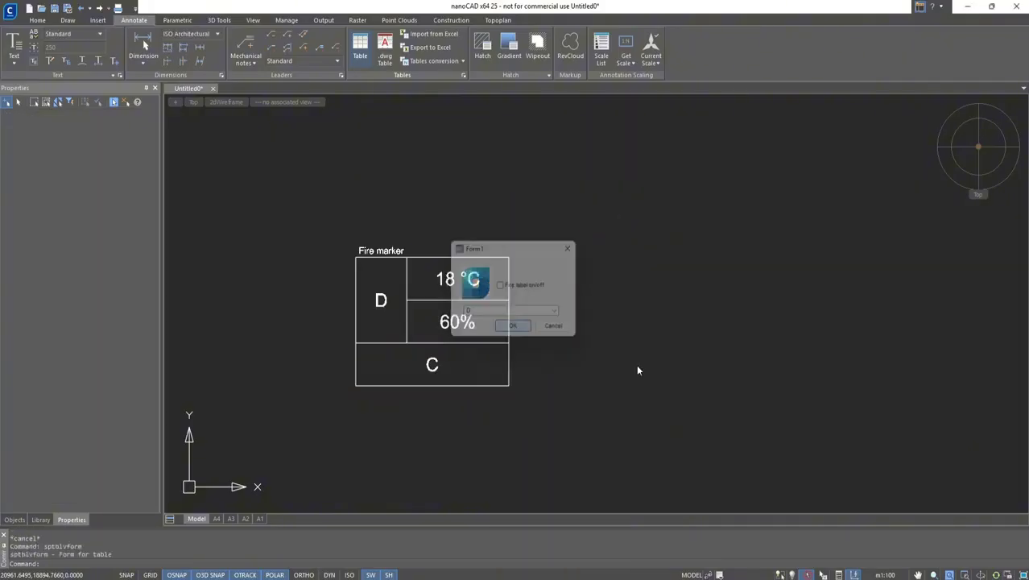